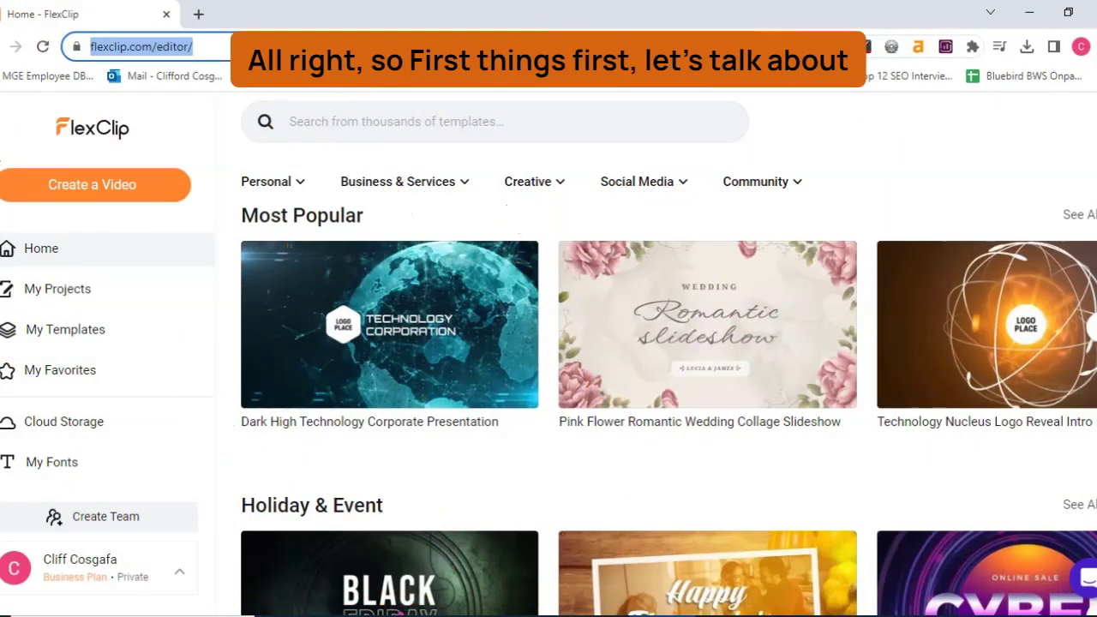
Browse the Personal, Business & Services and Creative template categories
{"action": "scroll", "coordinate": [291, 282], "scroll_direction": "down", "scroll_amount": 4}
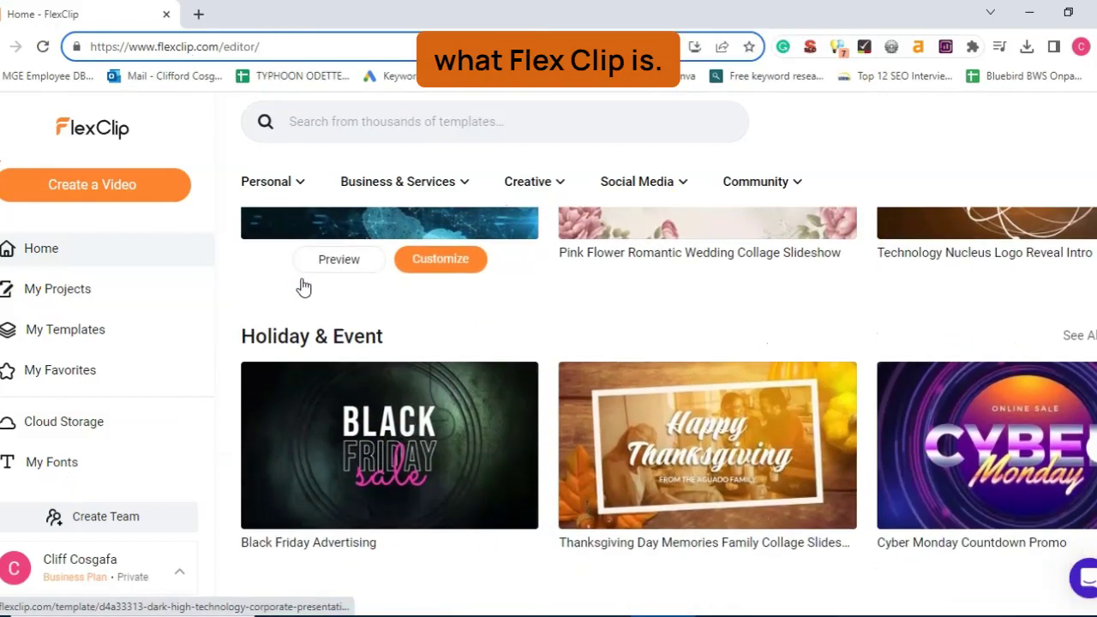
{"action": "scroll", "coordinate": [315, 309], "scroll_direction": "down", "scroll_amount": 8}
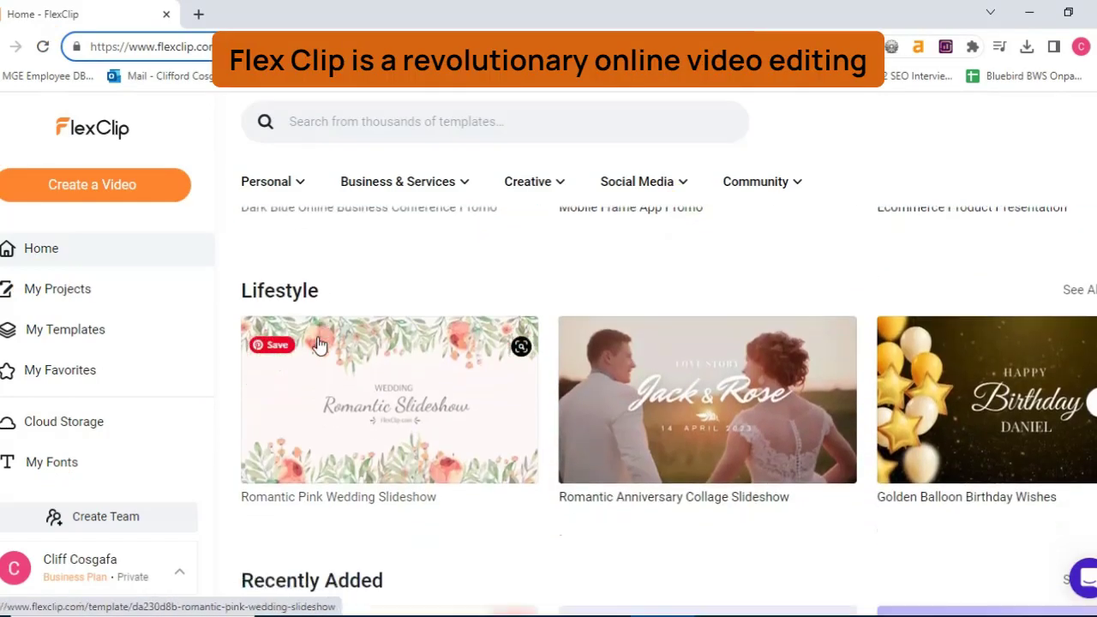
{"action": "scroll", "coordinate": [319, 351], "scroll_direction": "down", "scroll_amount": 5}
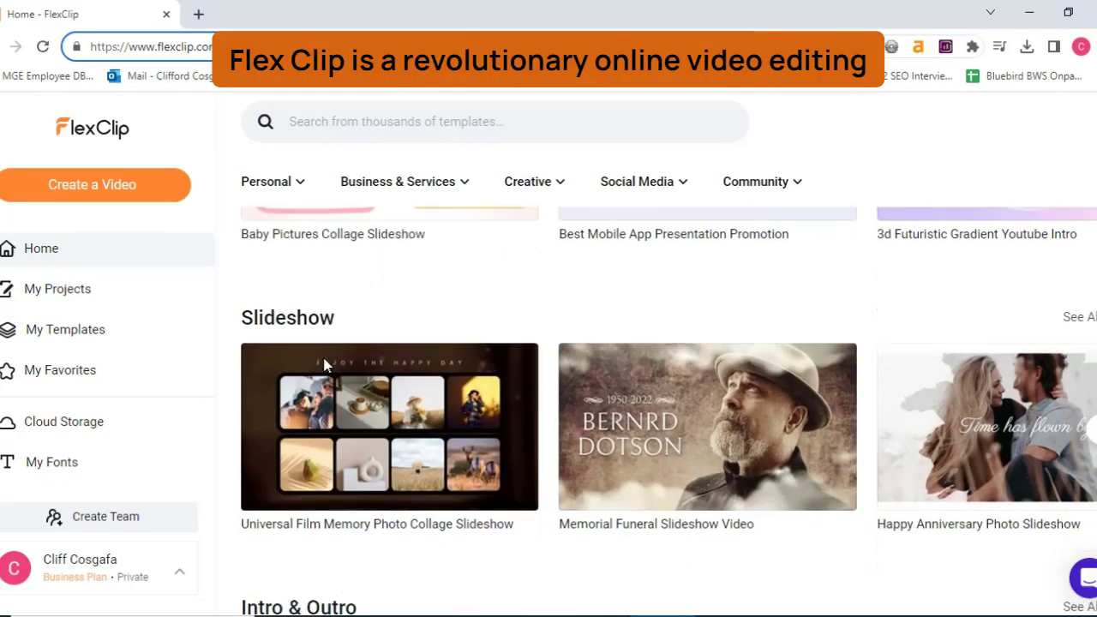
{"action": "scroll", "coordinate": [324, 364], "scroll_direction": "up", "scroll_amount": 3}
{"action": "scroll", "coordinate": [324, 351], "scroll_direction": "up", "scroll_amount": 14}
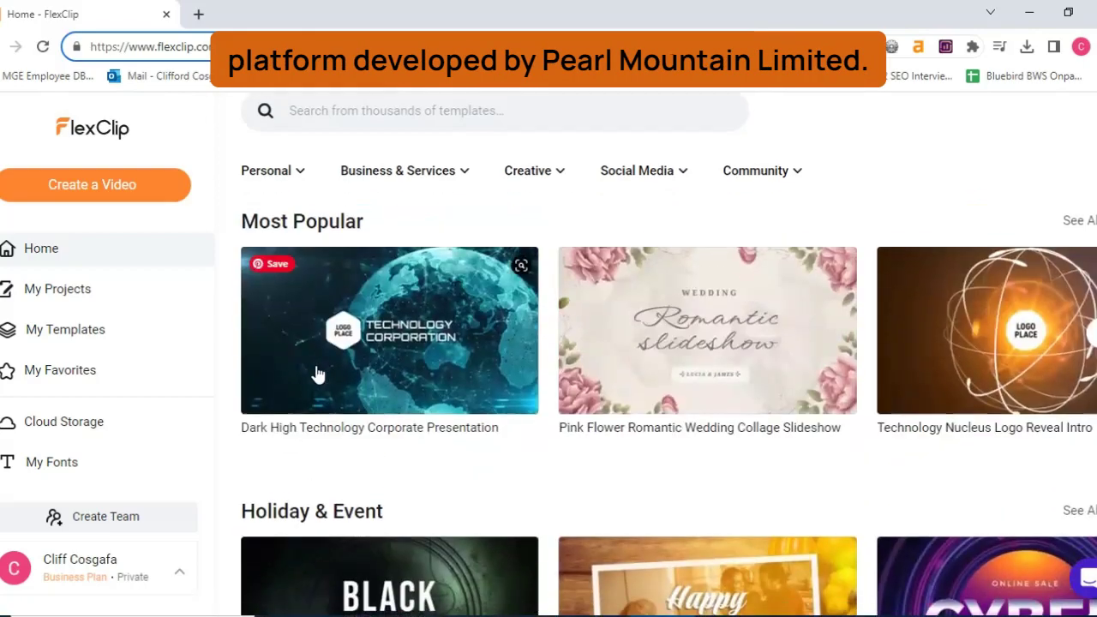
{"action": "left_click", "coordinate": [293, 182]}
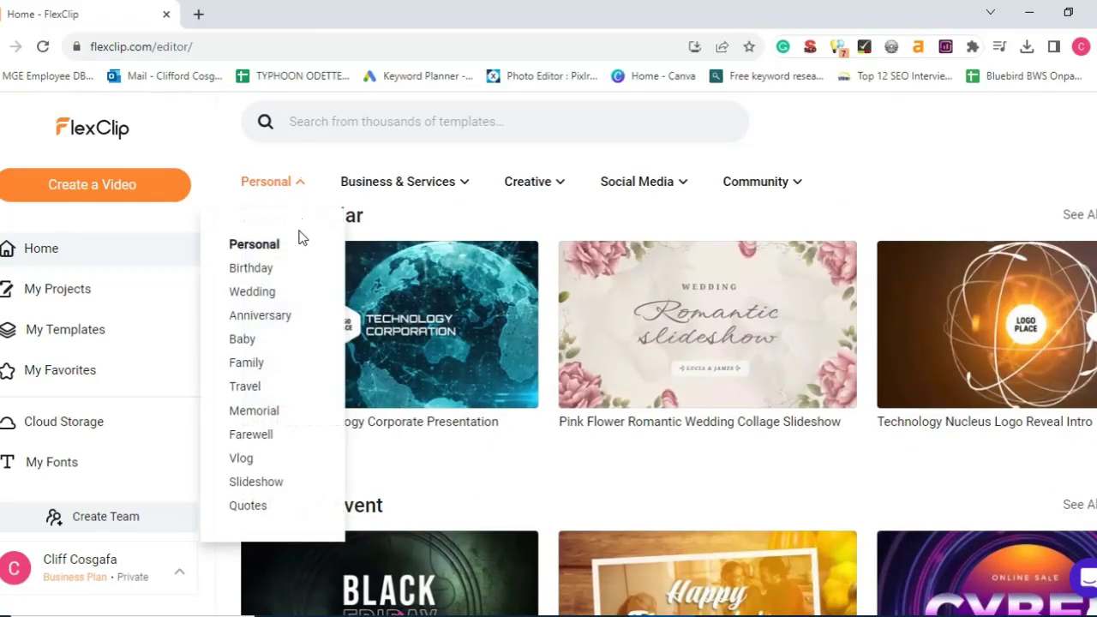
{"action": "left_click", "coordinate": [465, 184]}
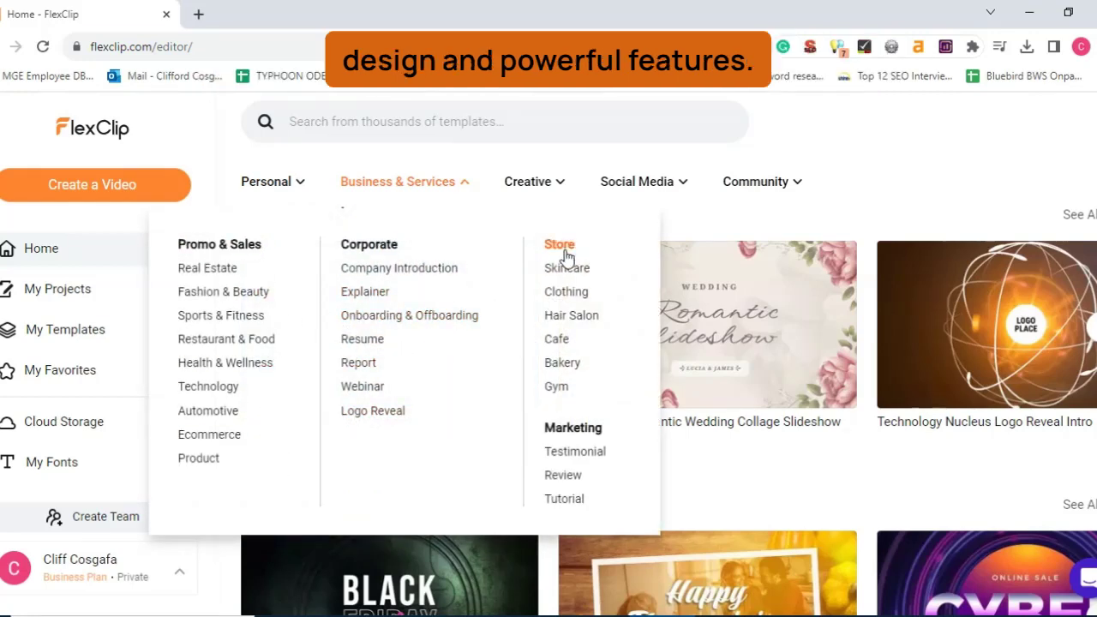
{"action": "left_click", "coordinate": [561, 183]}
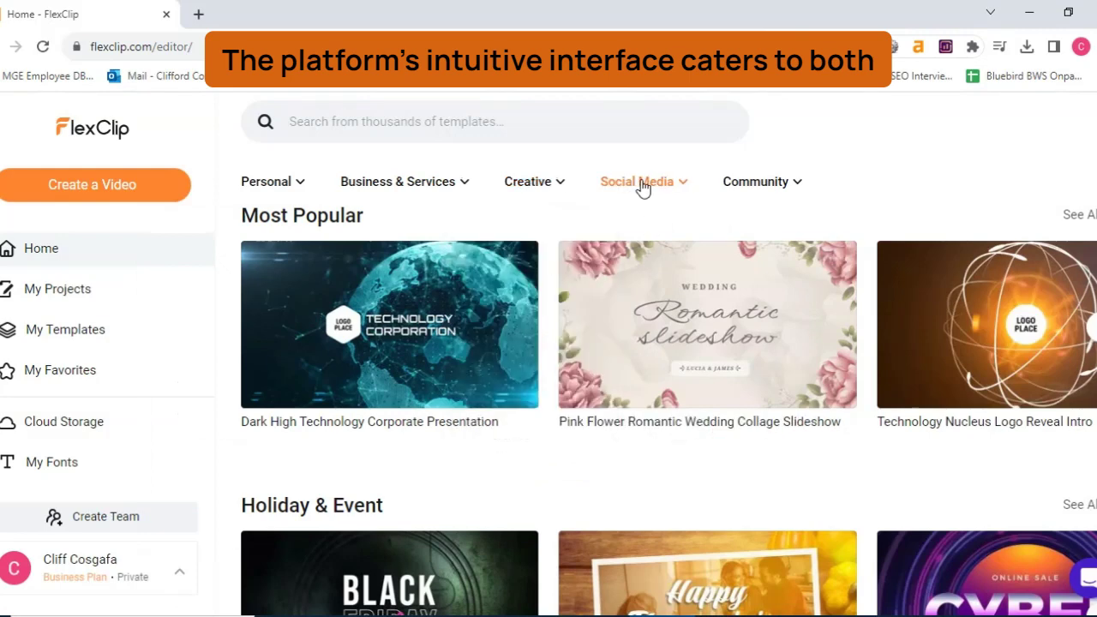
{"action": "mouse_move", "coordinate": [654, 186]}
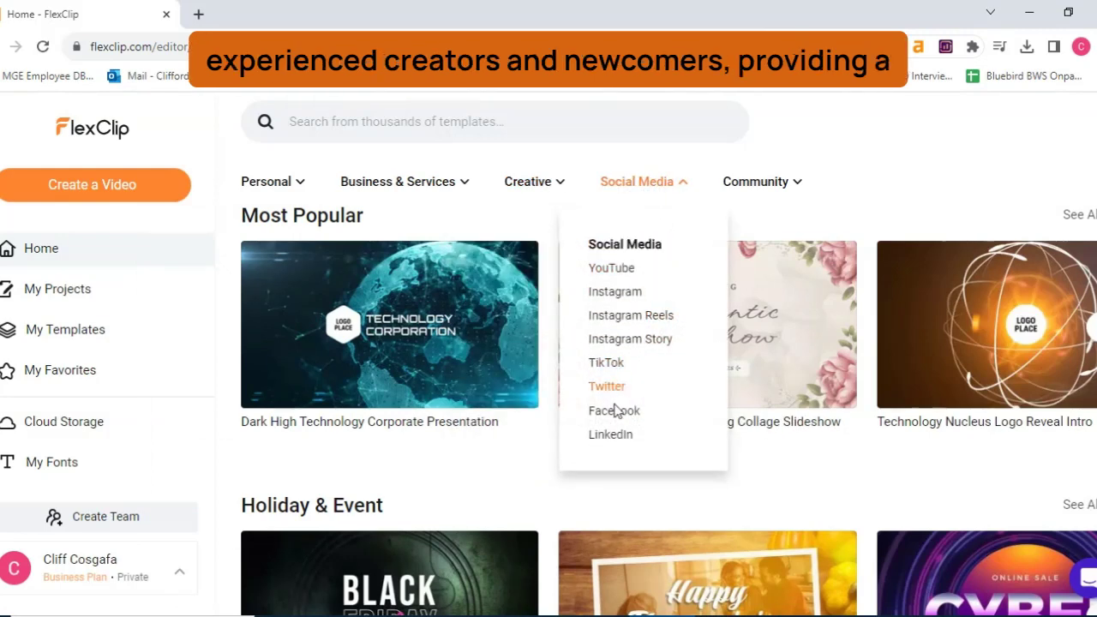
{"action": "mouse_move", "coordinate": [749, 193]}
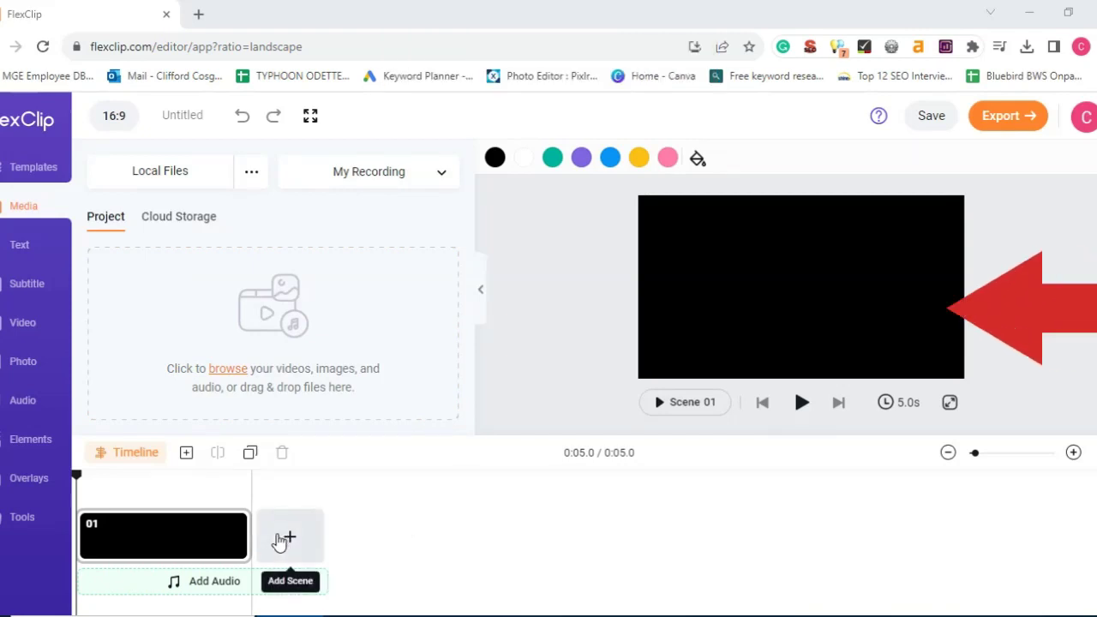
Lengthen blank scene 01 to 7.2 s and split it at 4.5 s into two scenes
{"action": "left_click_drag", "start_coordinate": [239, 537], "coordinate": [368, 541]}
{"action": "left_click", "coordinate": [235, 514]}
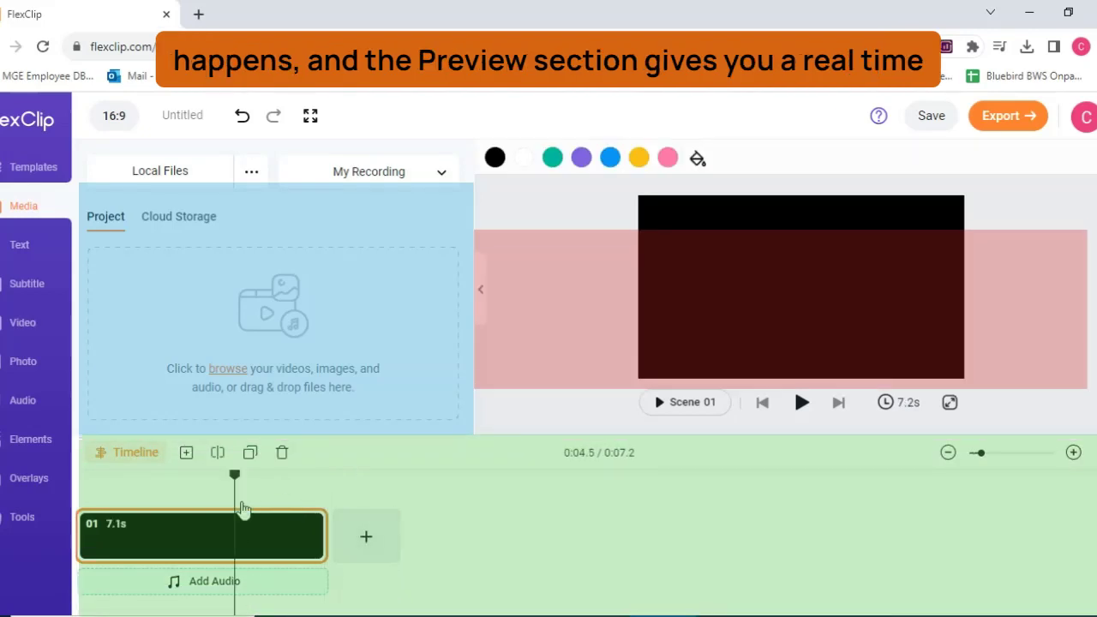
{"action": "left_click", "coordinate": [220, 455]}
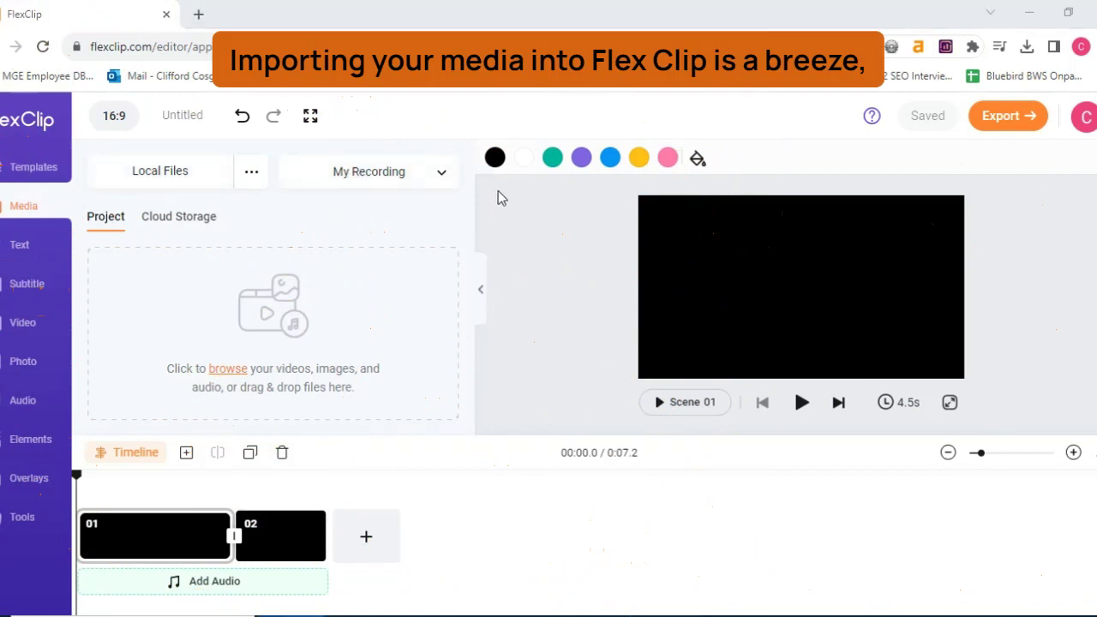
Upload SampleVideo.mp4, SamplePicture.jpg and SampleMusic.mp3 from Desktop > CliffTips > SampleMedia
{"action": "left_click", "coordinate": [231, 370]}
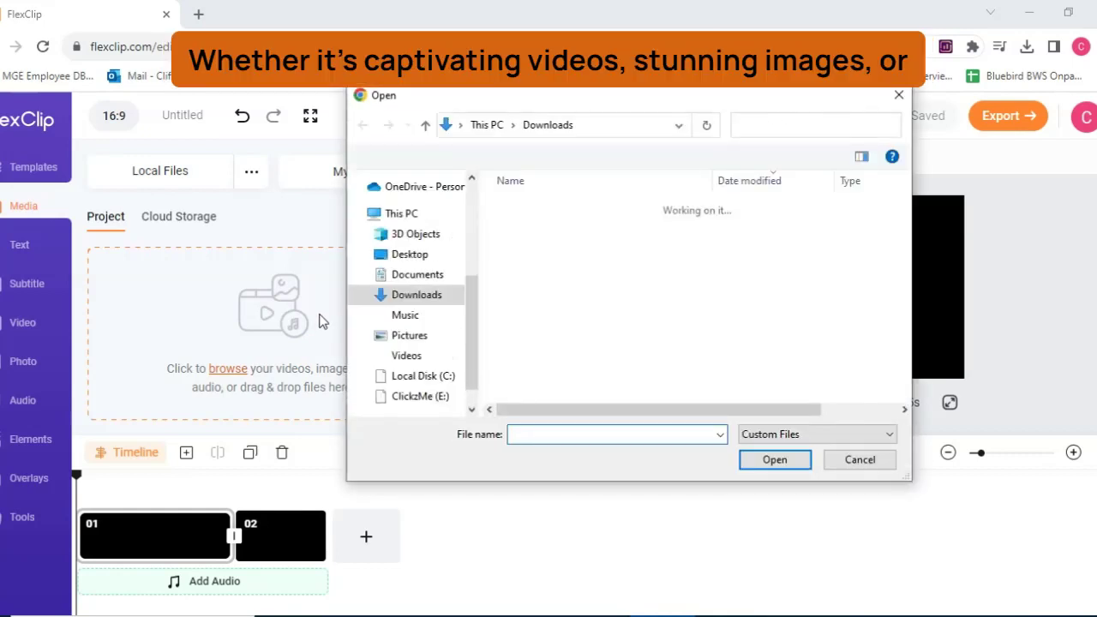
{"action": "left_click", "coordinate": [430, 369]}
{"action": "left_click", "coordinate": [419, 226]}
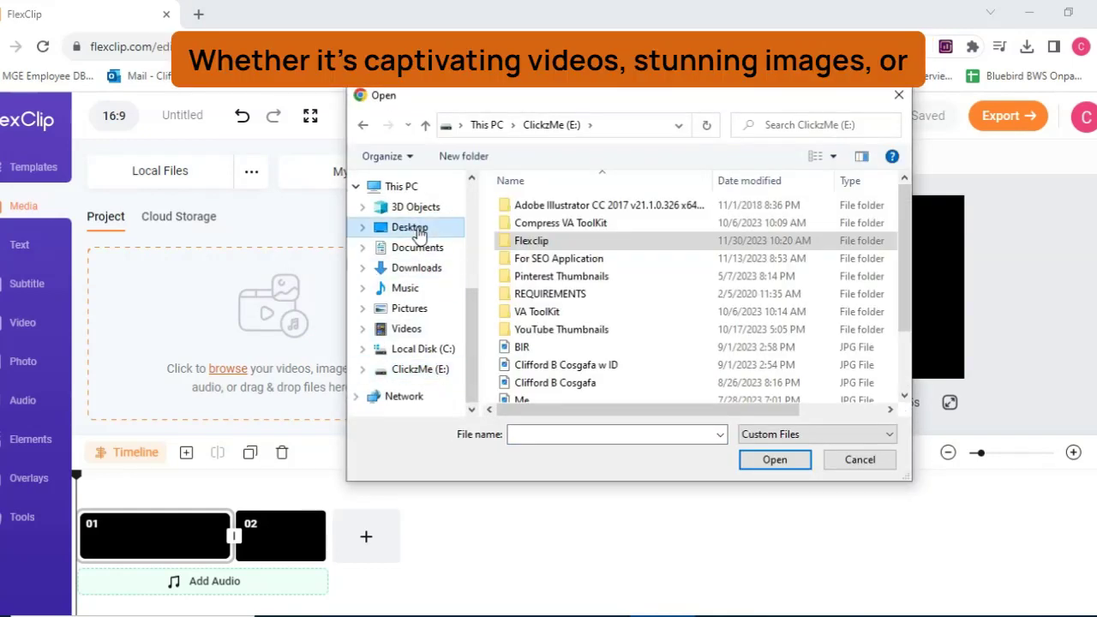
{"action": "left_click", "coordinate": [565, 206]}
{"action": "double_click", "coordinate": [566, 206]}
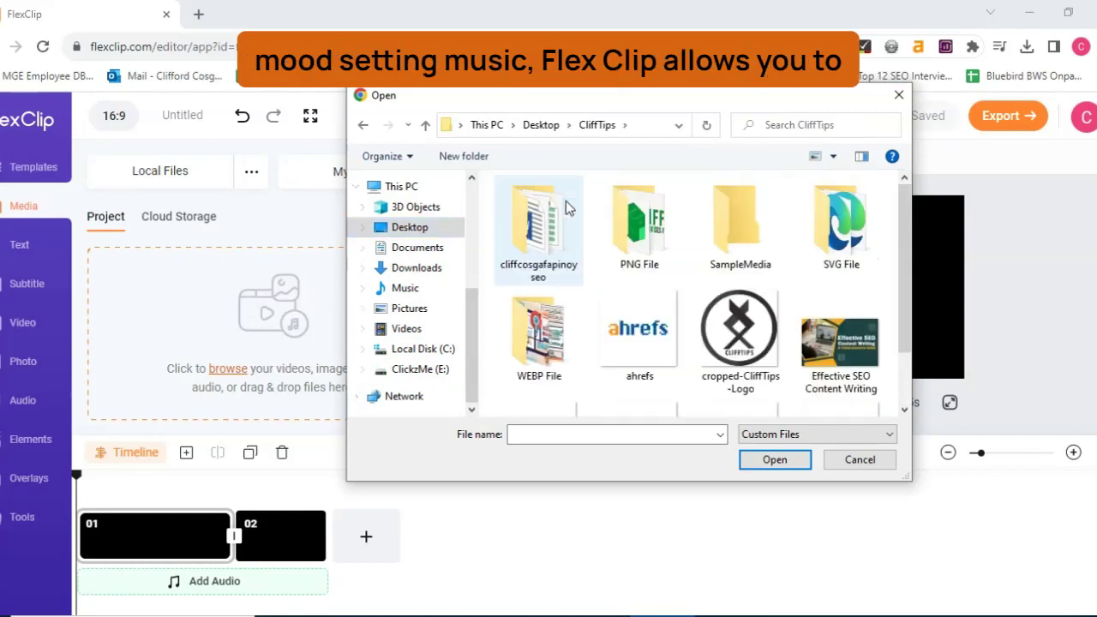
{"action": "double_click", "coordinate": [719, 257]}
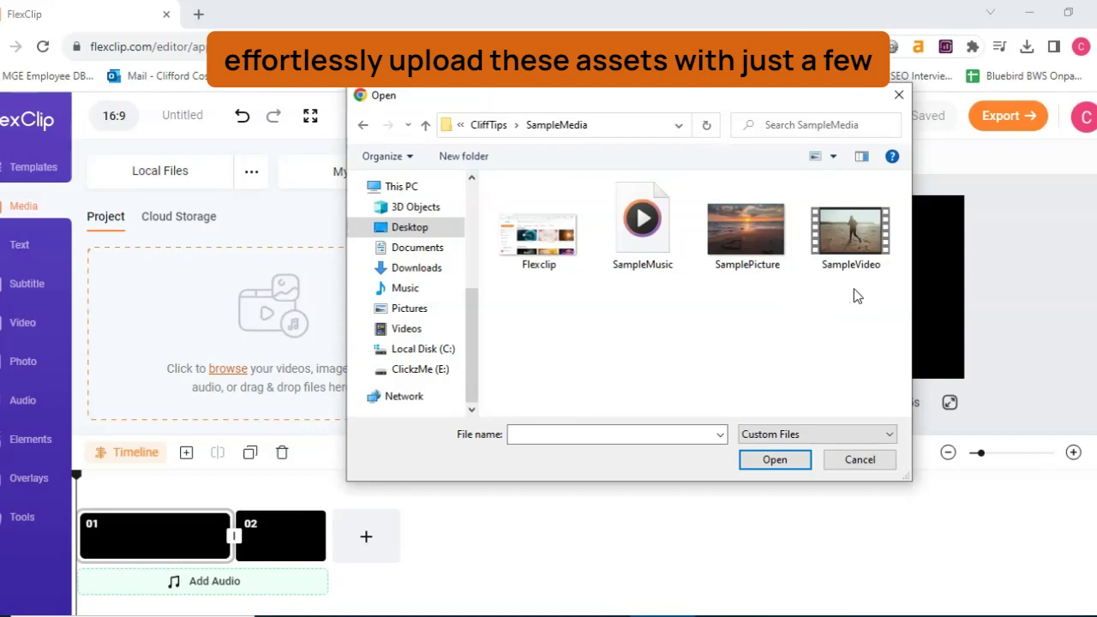
{"action": "left_click_drag", "start_coordinate": [854, 292], "coordinate": [651, 221]}
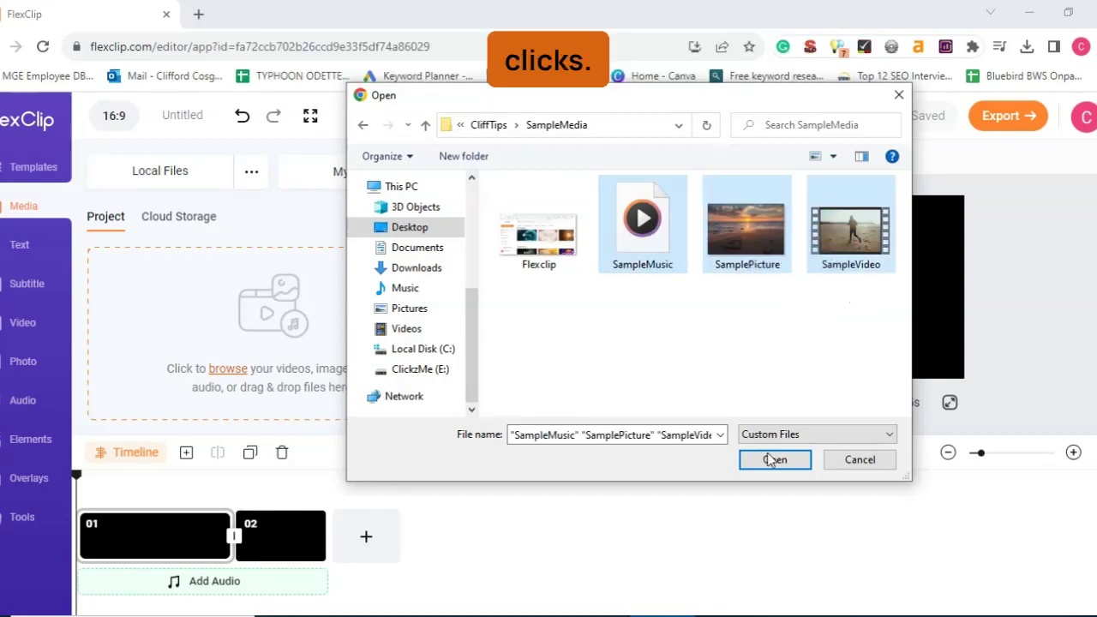
{"action": "left_click", "coordinate": [785, 460]}
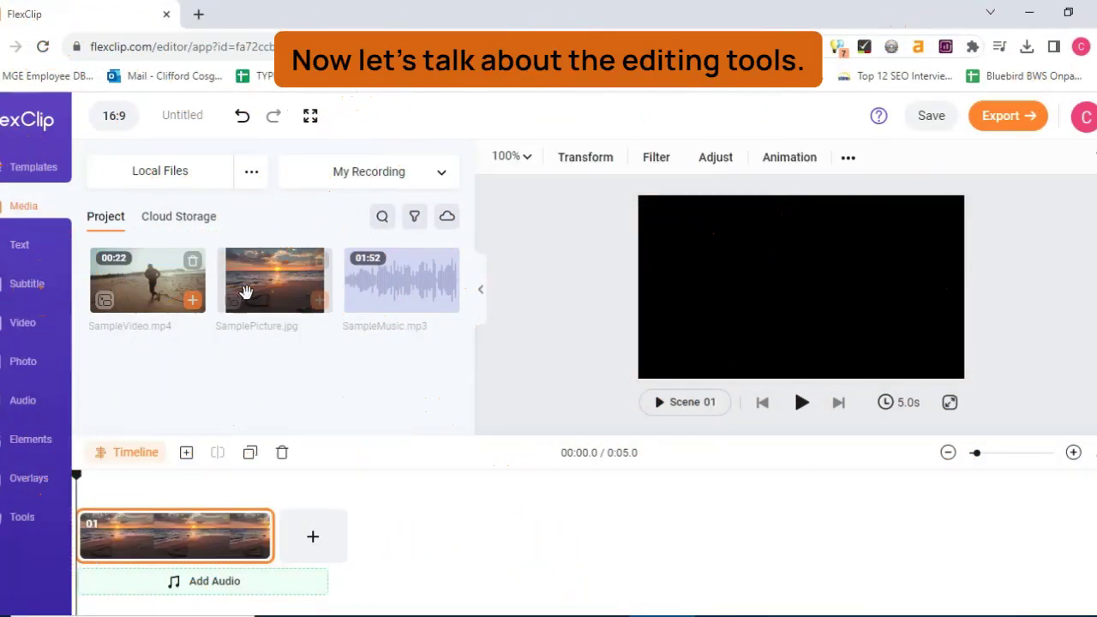
Add SampleVideo as a scene and SampleMusic as audio, with a Slide transition after scene 01
{"action": "left_click_drag", "start_coordinate": [159, 287], "coordinate": [324, 538]}
{"action": "left_click_drag", "start_coordinate": [401, 282], "coordinate": [144, 607]}
{"action": "left_click_drag", "start_coordinate": [245, 591], "coordinate": [148, 590]}
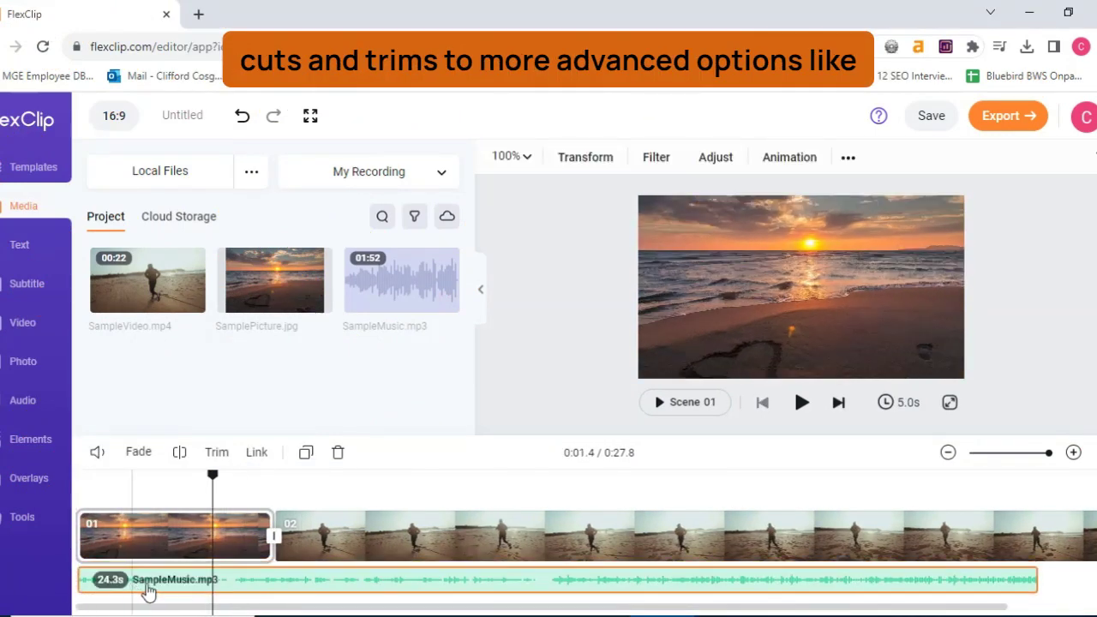
{"action": "left_click", "coordinate": [272, 537]}
{"action": "left_click", "coordinate": [167, 316]}
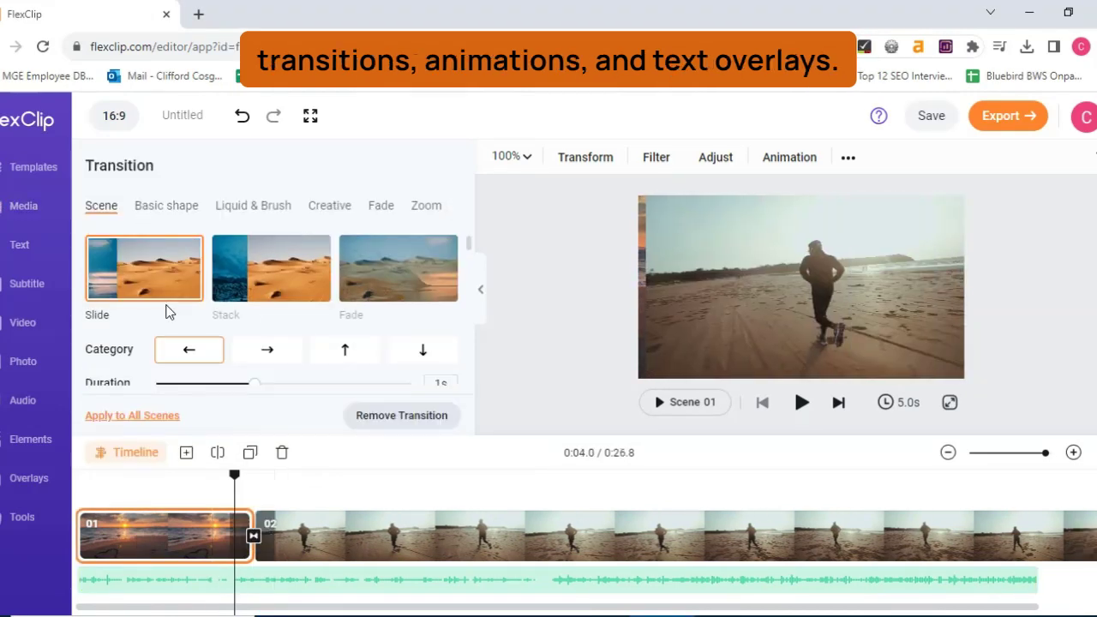
{"action": "left_click", "coordinate": [801, 402]}
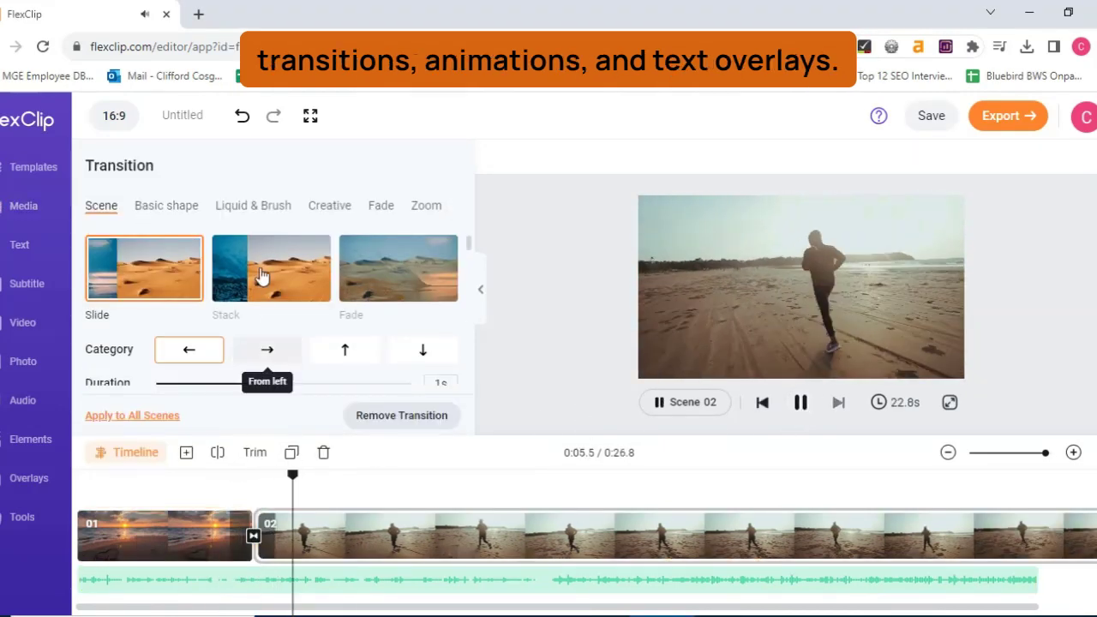
Split the beach clip into clips 02 and 03 and put a Zoom transition between them
{"action": "left_click", "coordinate": [420, 558]}
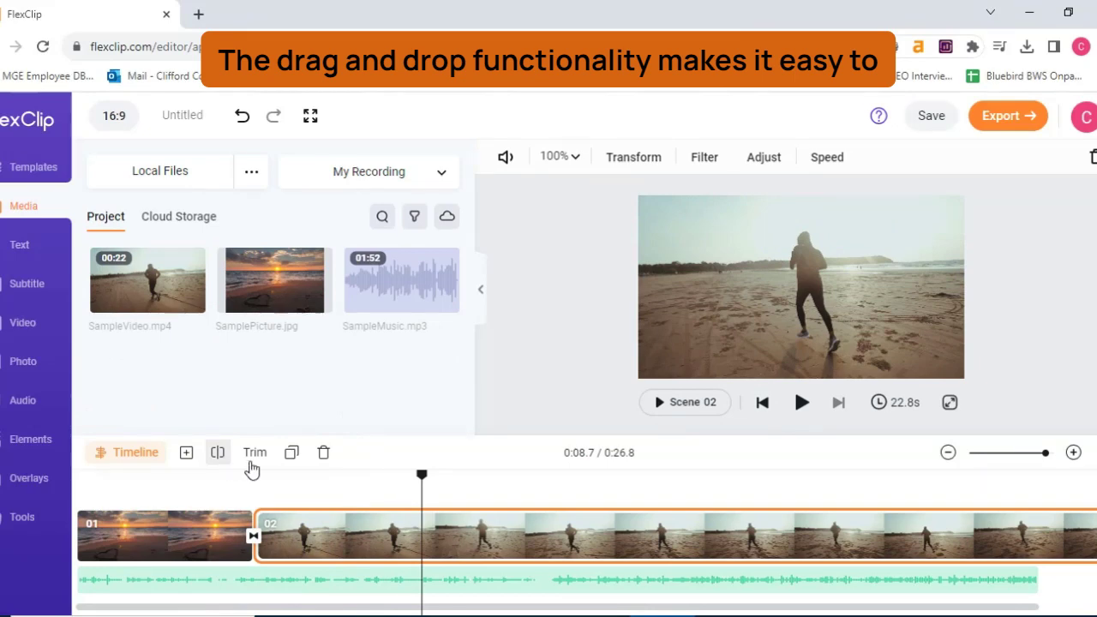
{"action": "left_click", "coordinate": [220, 454]}
{"action": "left_click", "coordinate": [517, 503]}
{"action": "left_click", "coordinate": [395, 536]}
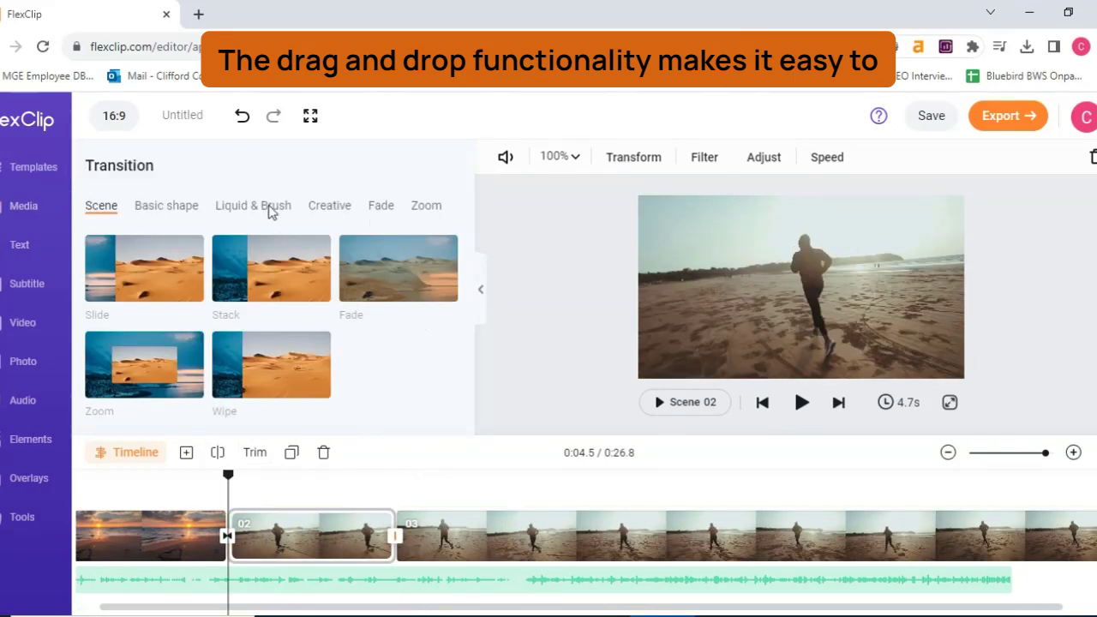
{"action": "left_click", "coordinate": [387, 209]}
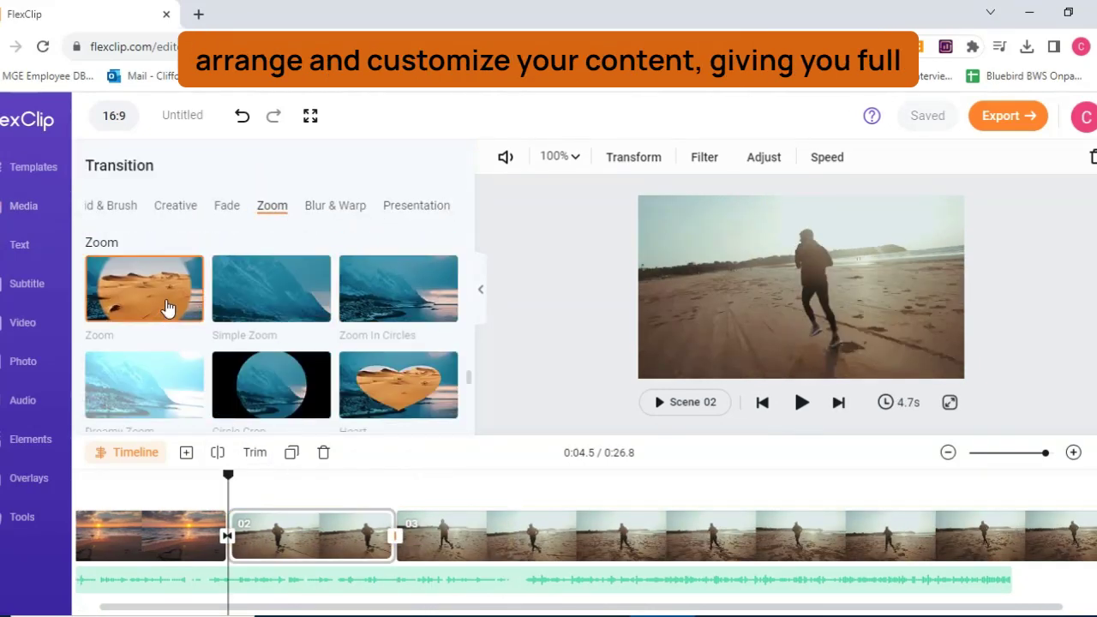
{"action": "left_click", "coordinate": [167, 309]}
{"action": "left_click", "coordinate": [541, 518]}
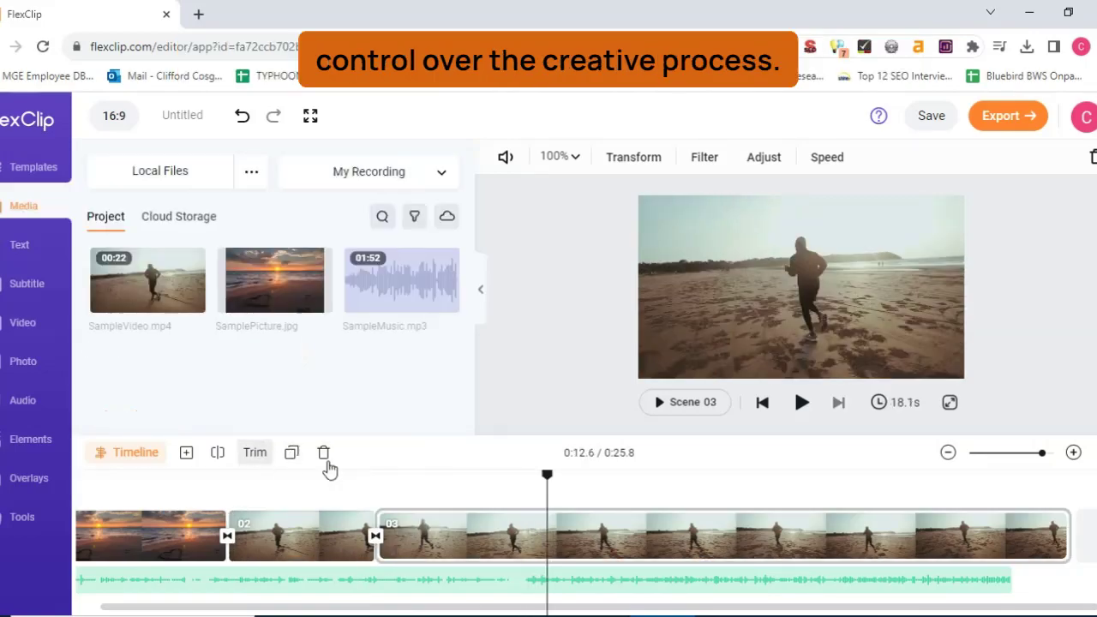
{"action": "left_click", "coordinate": [651, 549]}
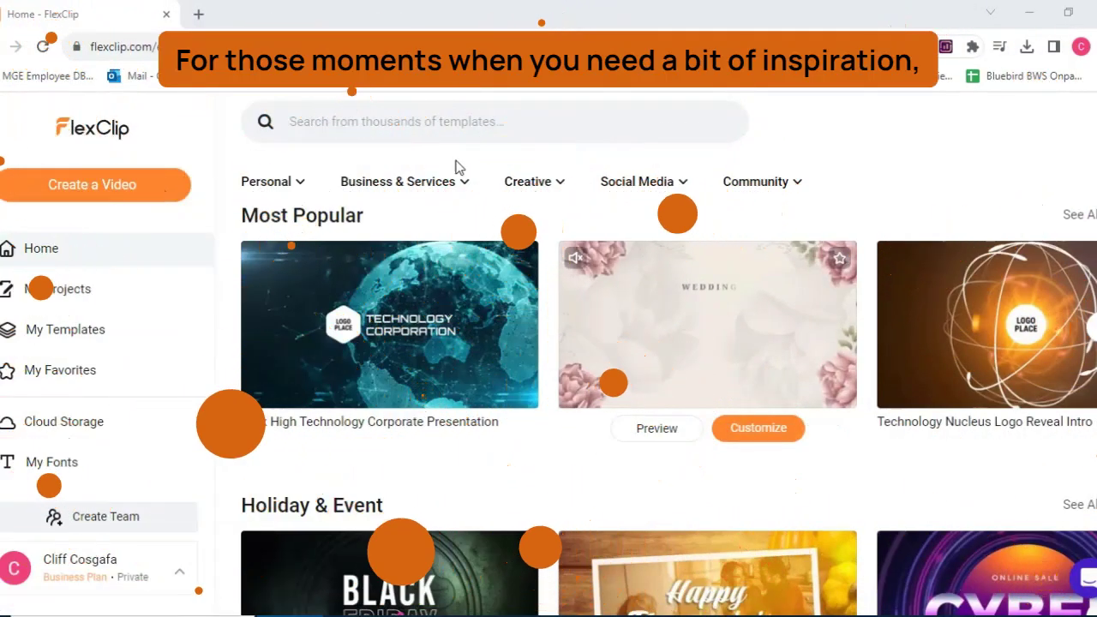
View the Personal > Vlog and Business & Services > Fashion & Beauty templates
{"action": "mouse_move", "coordinate": [296, 186]}
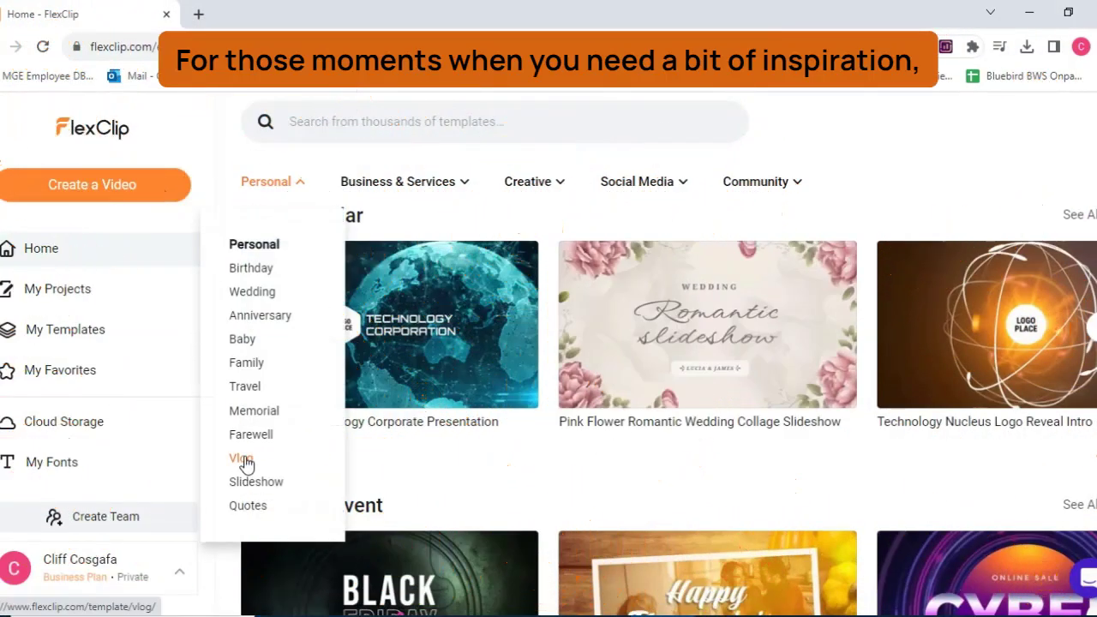
{"action": "left_click", "coordinate": [242, 458]}
{"action": "scroll", "coordinate": [754, 403], "scroll_direction": "down", "scroll_amount": 3}
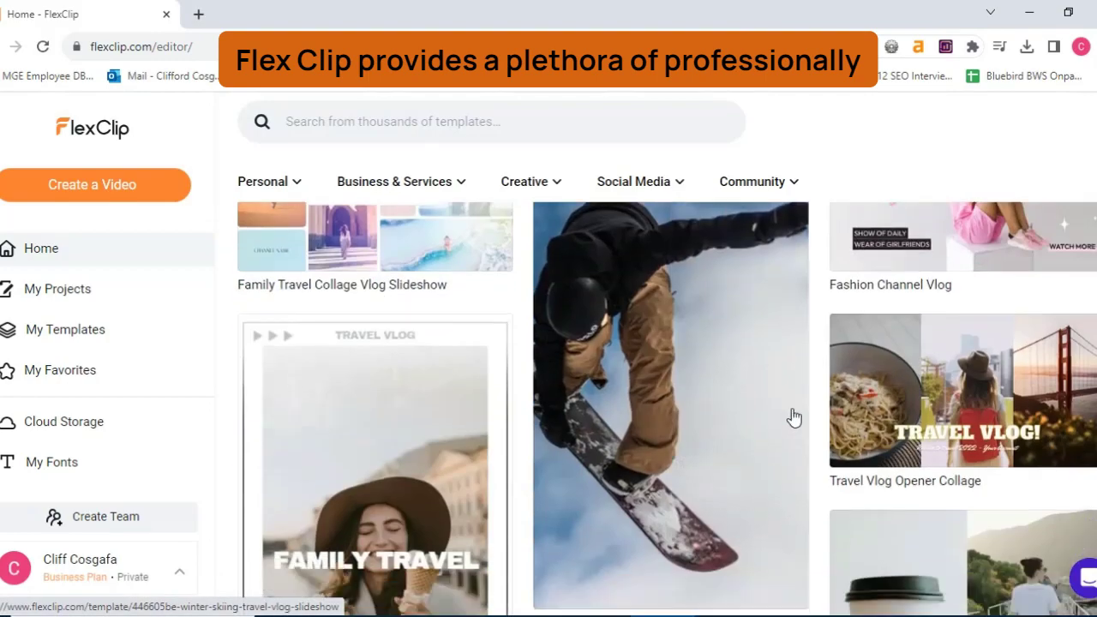
{"action": "scroll", "coordinate": [783, 411], "scroll_direction": "up", "scroll_amount": 3}
{"action": "mouse_move", "coordinate": [456, 193]}
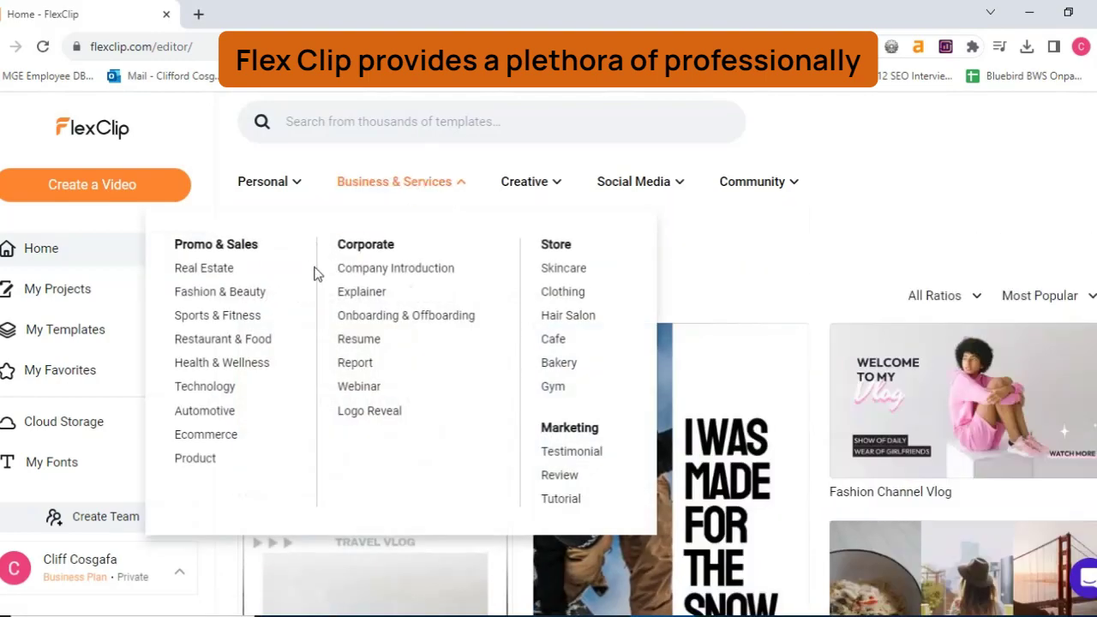
{"action": "left_click", "coordinate": [248, 292]}
{"action": "scroll", "coordinate": [771, 463], "scroll_direction": "down", "scroll_amount": 3}
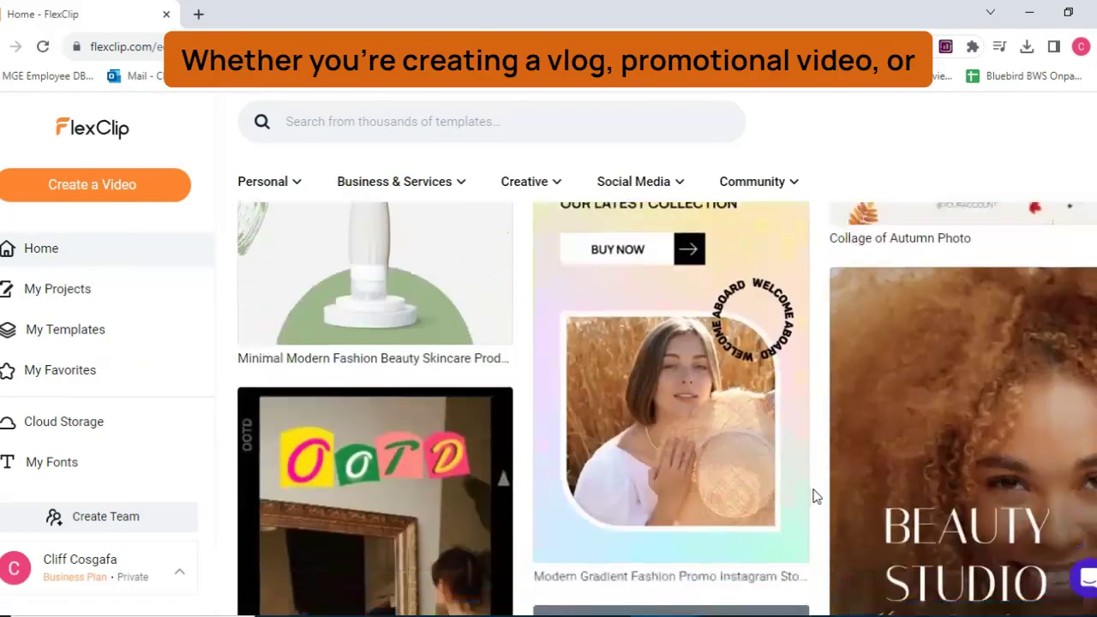
{"action": "scroll", "coordinate": [816, 497], "scroll_direction": "down", "scroll_amount": 3}
{"action": "scroll", "coordinate": [692, 279], "scroll_direction": "up", "scroll_amount": 5}
View the Social Media > Instagram templates, then the Creative > Intro & Outro templates
{"action": "mouse_move", "coordinate": [681, 187]}
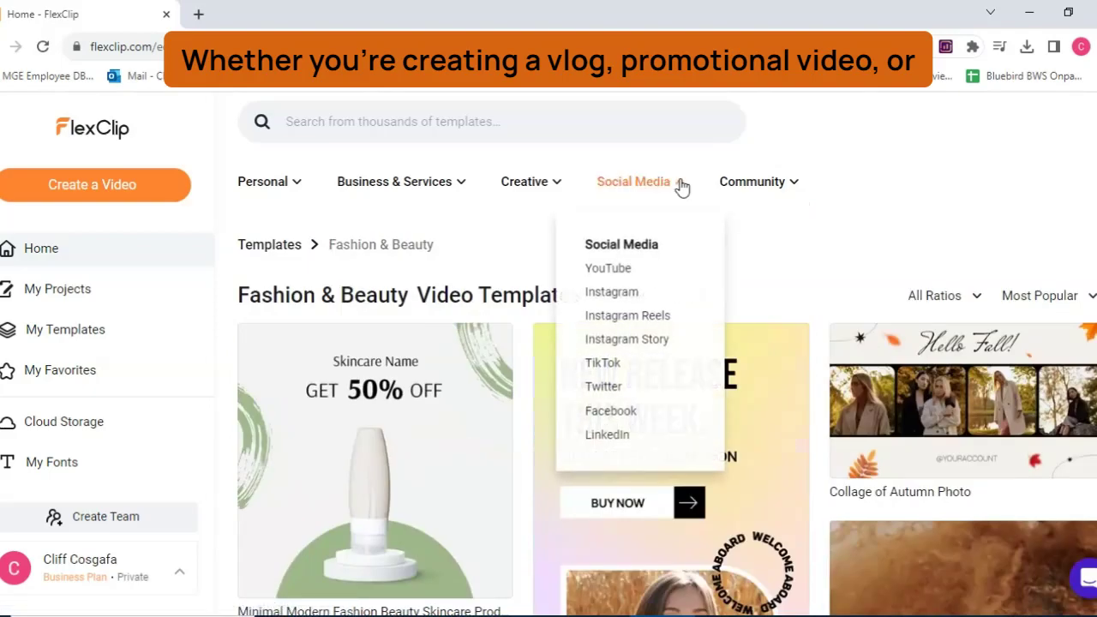
{"action": "left_click", "coordinate": [642, 295]}
{"action": "scroll", "coordinate": [876, 448], "scroll_direction": "down", "scroll_amount": 5}
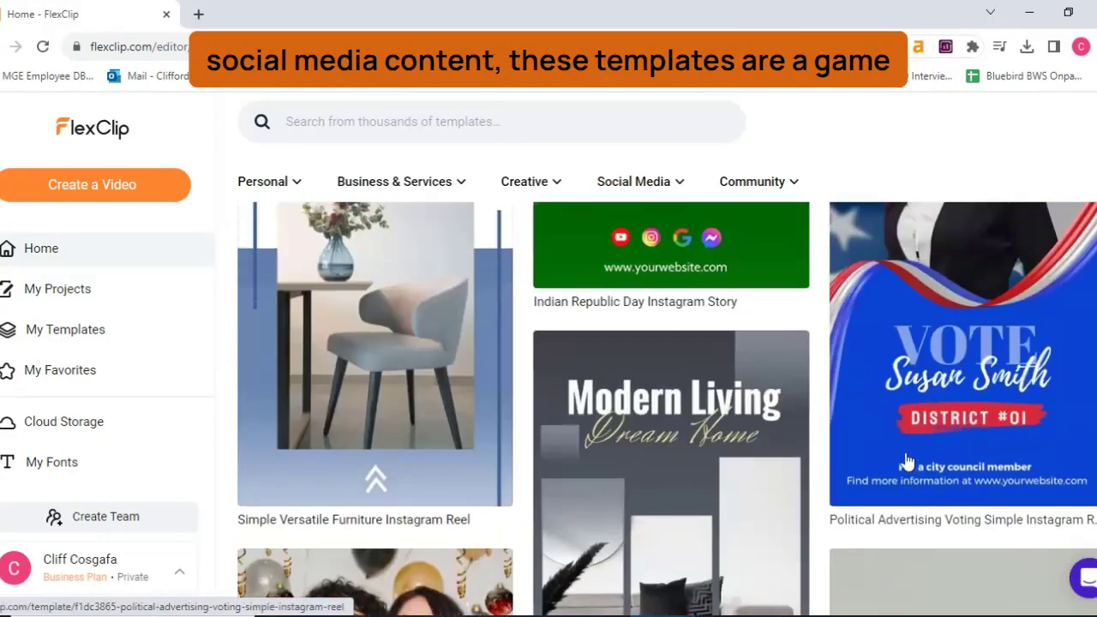
{"action": "scroll", "coordinate": [906, 463], "scroll_direction": "up", "scroll_amount": 5}
{"action": "mouse_move", "coordinate": [548, 188]}
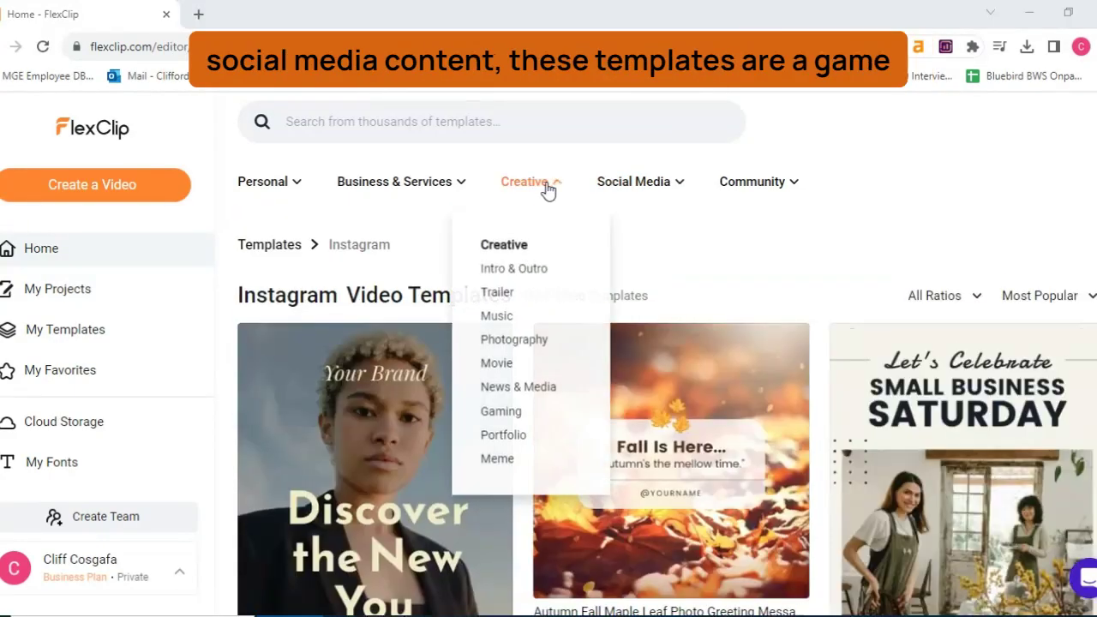
{"action": "left_click", "coordinate": [500, 273]}
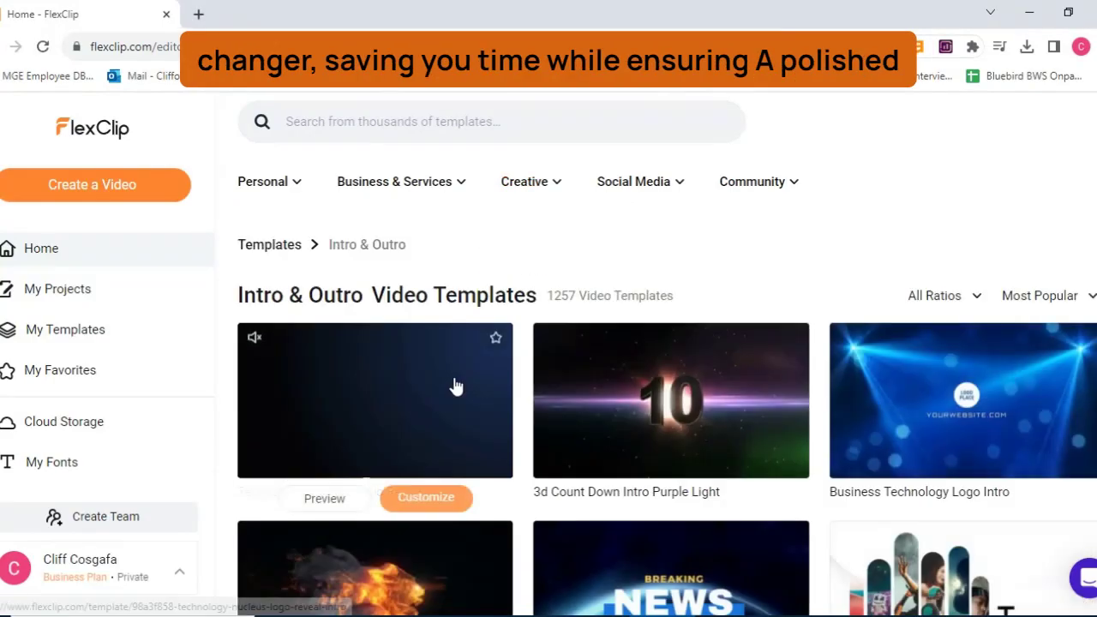
{"action": "scroll", "coordinate": [678, 391], "scroll_direction": "down", "scroll_amount": 5}
{"action": "scroll", "coordinate": [694, 386], "scroll_direction": "down", "scroll_amount": 3}
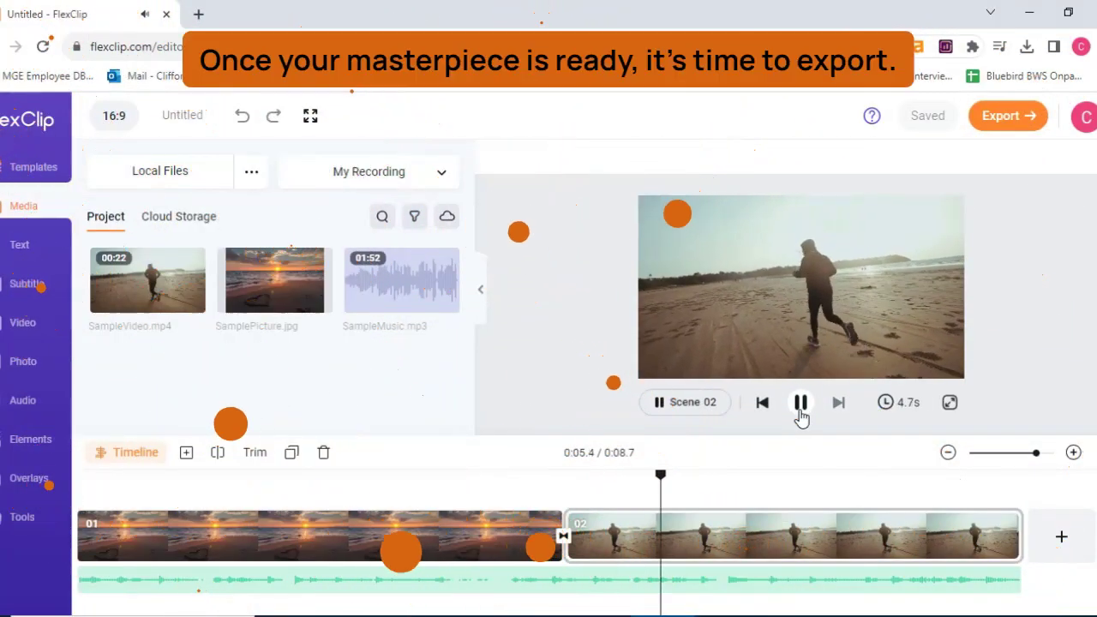
Pause the preview and export the project as a 1080p video after checking GIF and Audio options
{"action": "left_click", "coordinate": [800, 406]}
{"action": "left_click", "coordinate": [1039, 120]}
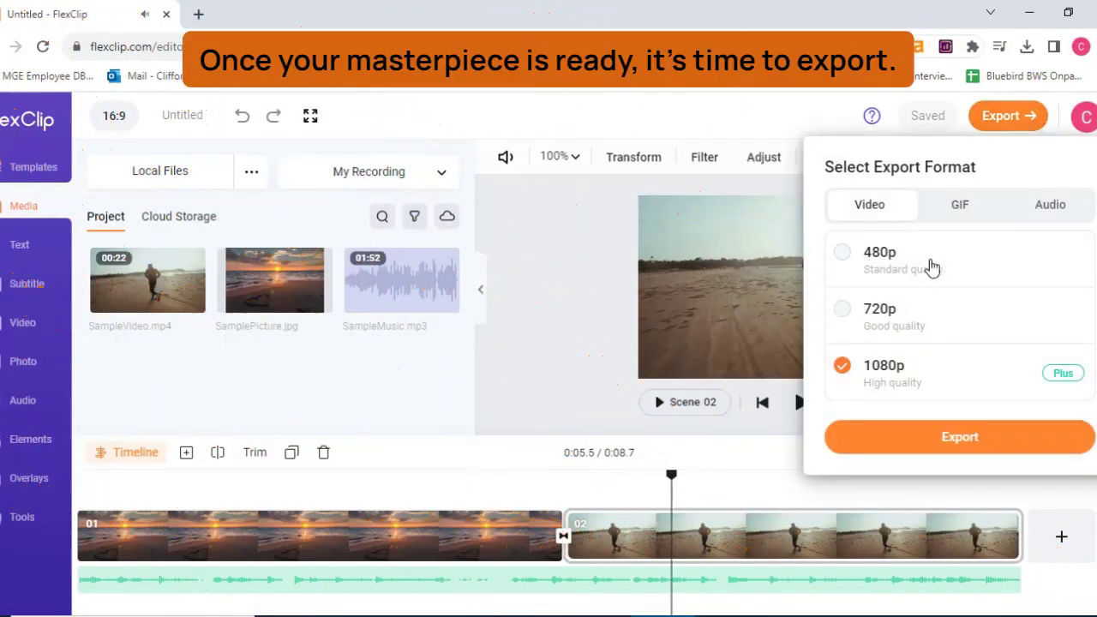
{"action": "left_click", "coordinate": [961, 206]}
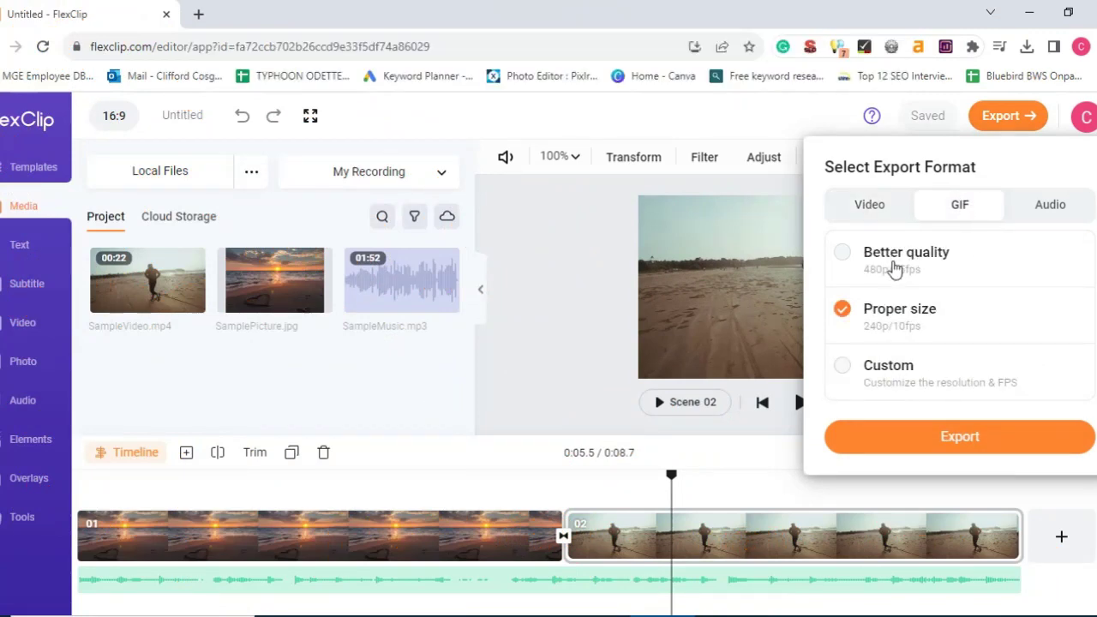
{"action": "left_click", "coordinate": [1044, 214]}
{"action": "left_click", "coordinate": [886, 209]}
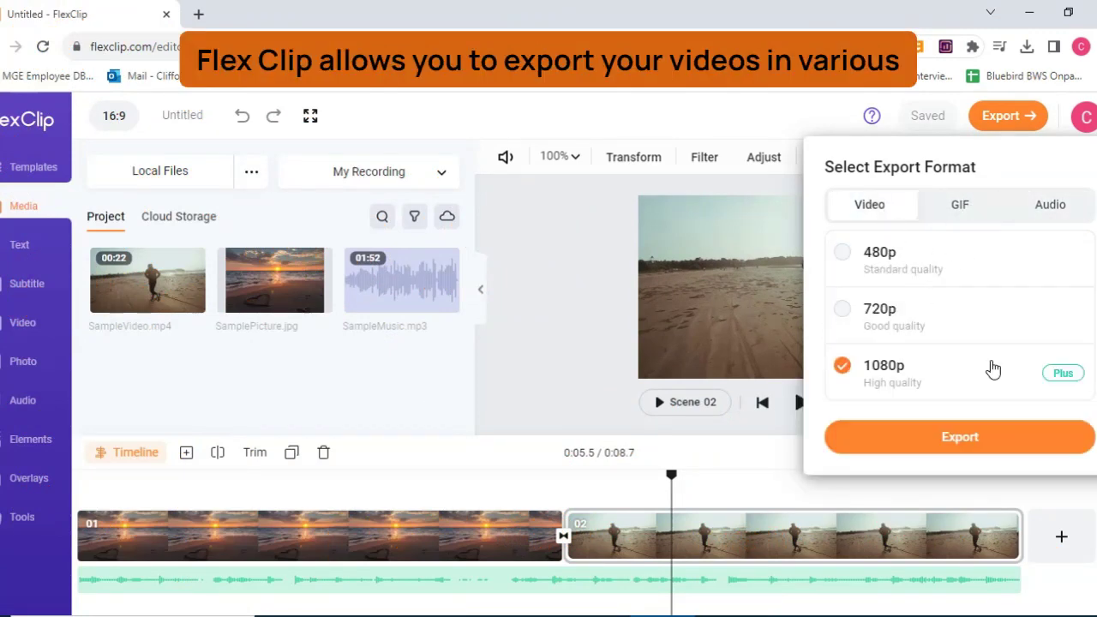
{"action": "left_click", "coordinate": [989, 444]}
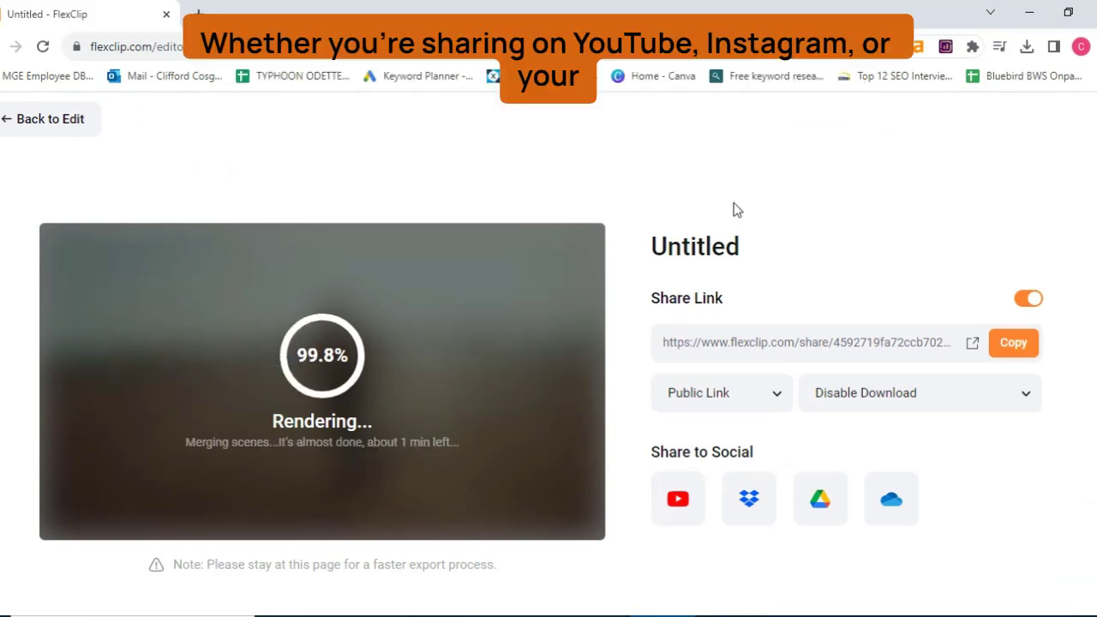
{"action": "scroll", "coordinate": [991, 499], "scroll_direction": "down", "scroll_amount": 1}
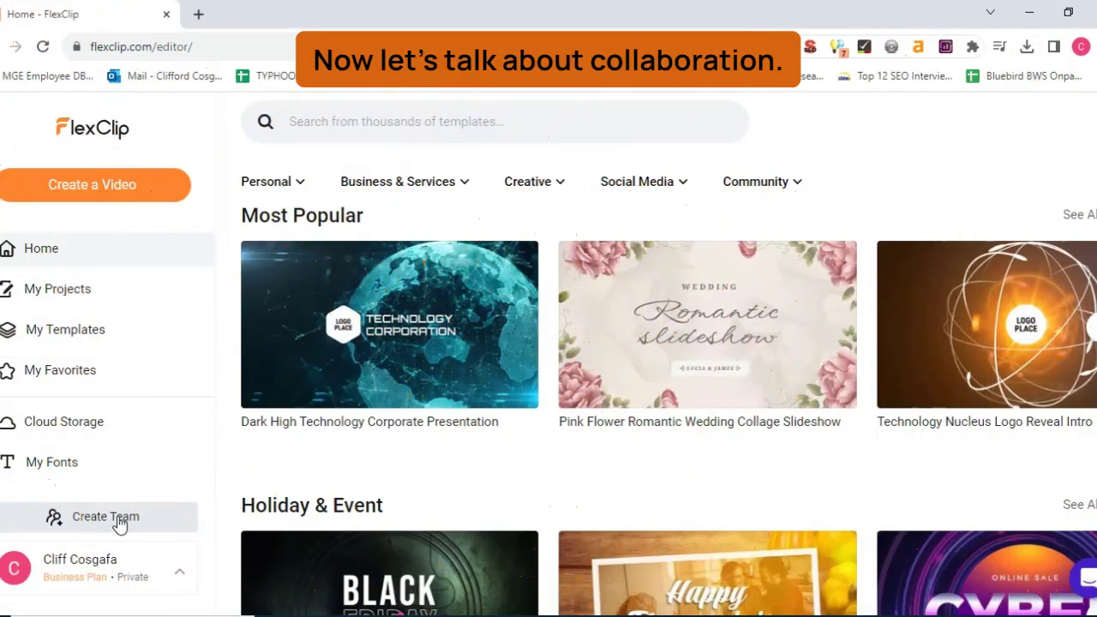
Create a team named SampleTeamProject and dismiss the success message and workplace tip
{"action": "left_click", "coordinate": [120, 519]}
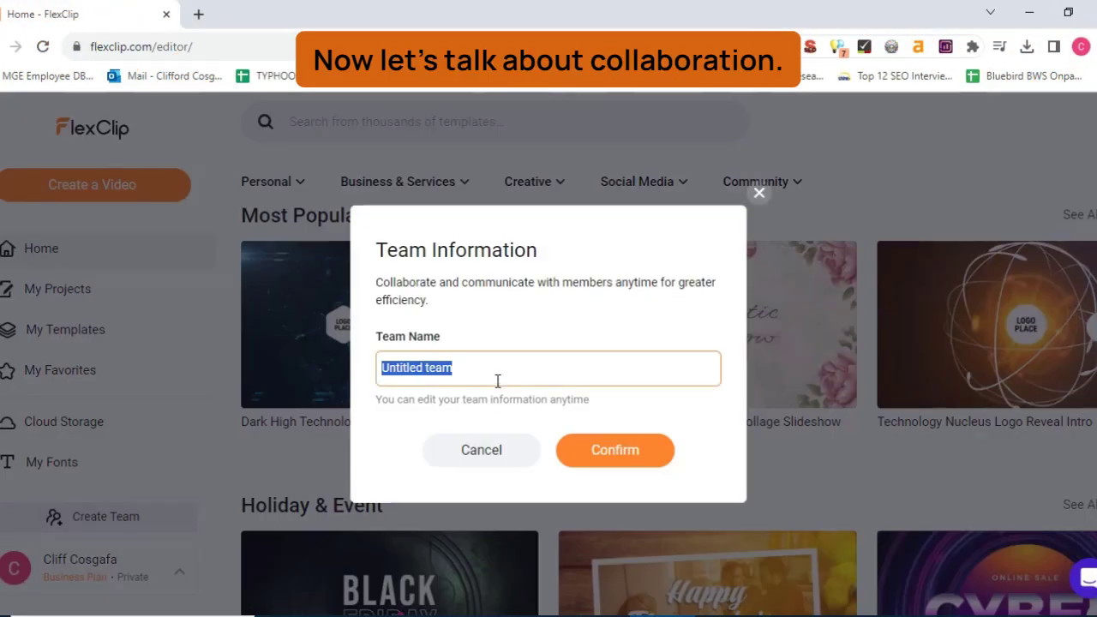
{"action": "type", "text": "SampleTeamPro"}
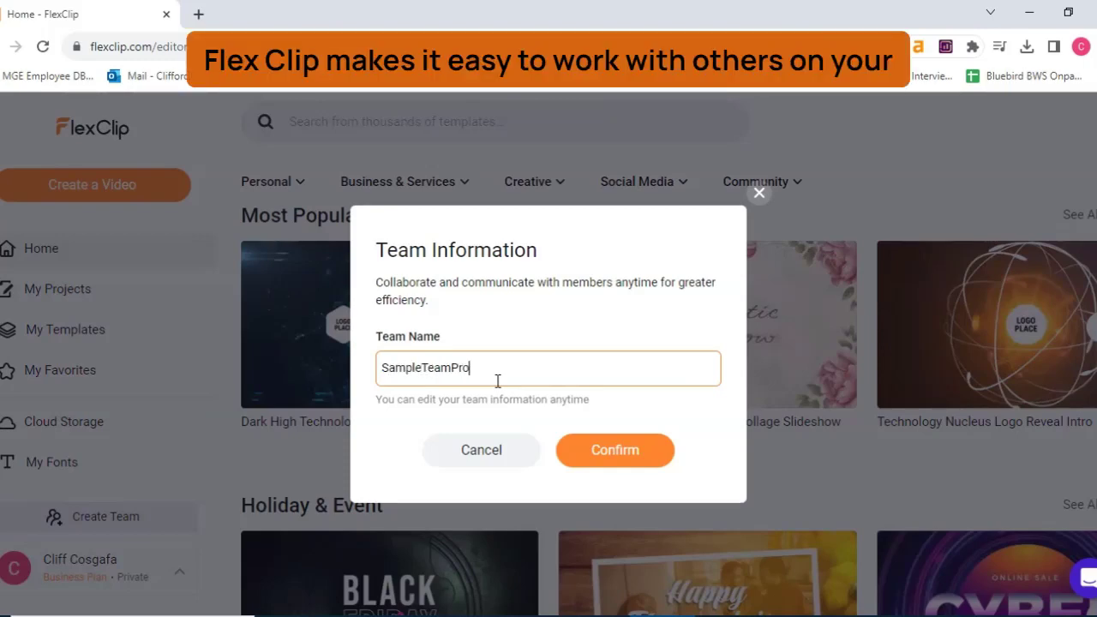
{"action": "type", "text": "ject"}
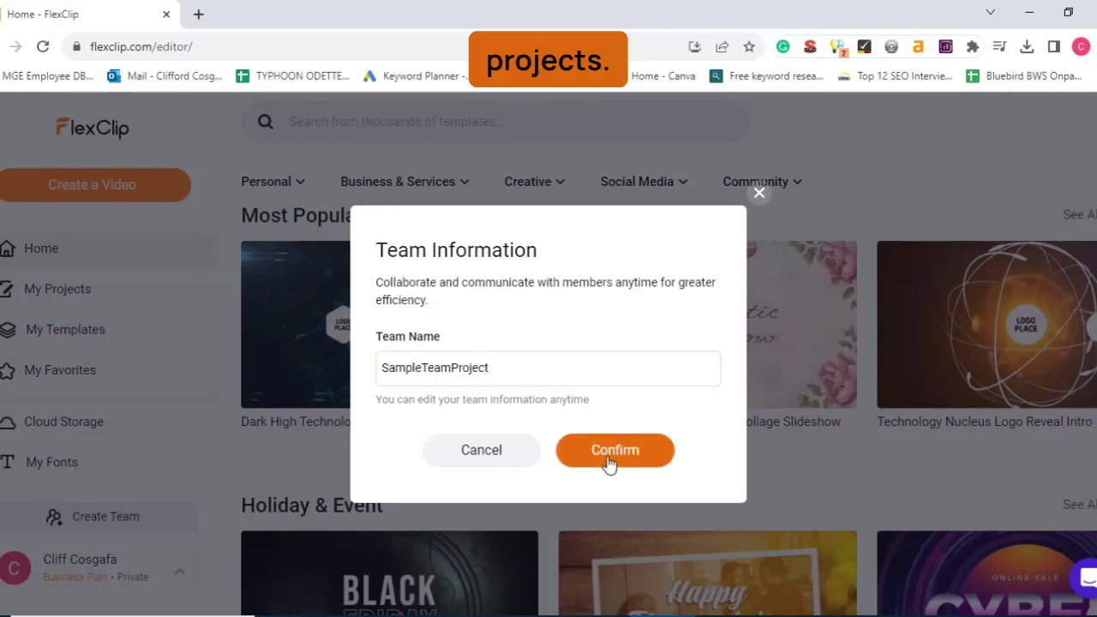
{"action": "left_click", "coordinate": [609, 462]}
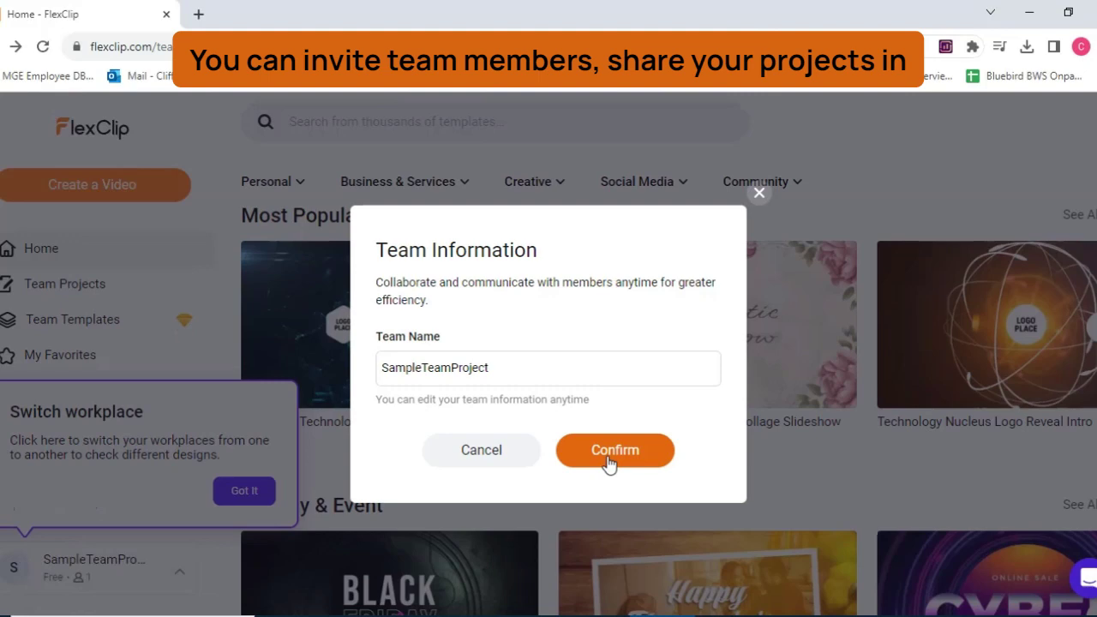
{"action": "left_click", "coordinate": [609, 462]}
{"action": "left_click", "coordinate": [546, 428]}
{"action": "left_click", "coordinate": [245, 490]}
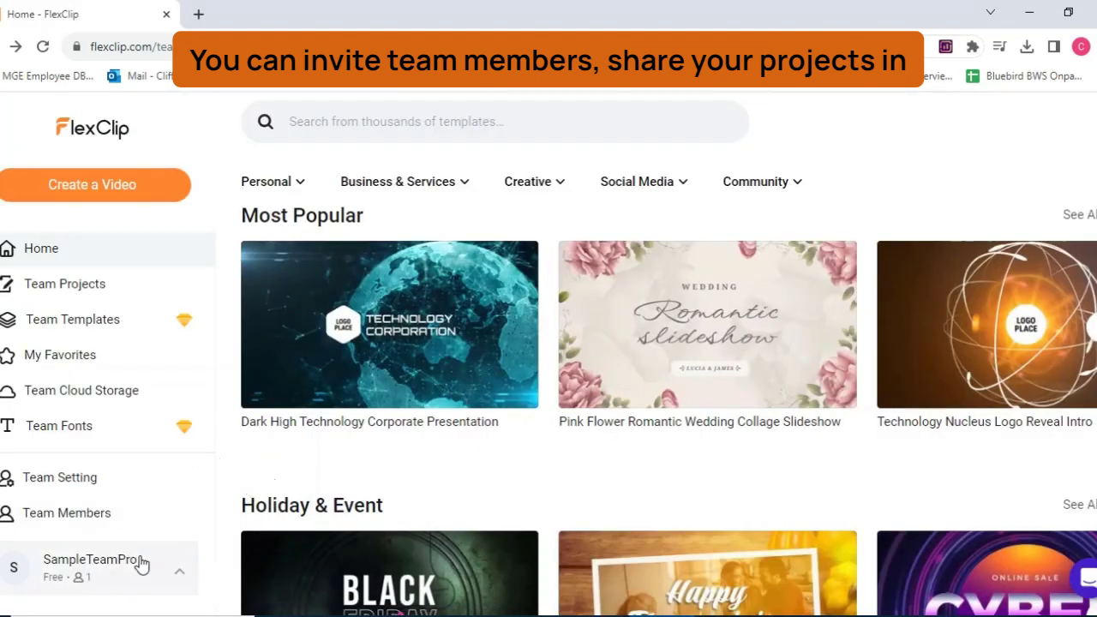
Open the team's invite-members form and close it without inviting anyone
{"action": "left_click", "coordinate": [174, 573]}
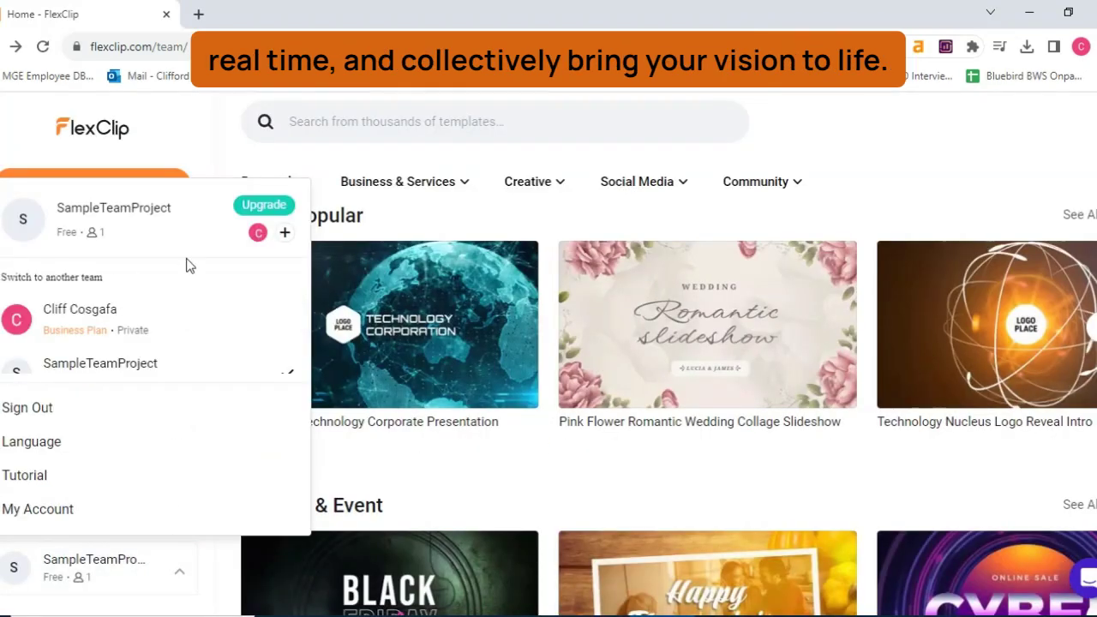
{"action": "left_click", "coordinate": [285, 233]}
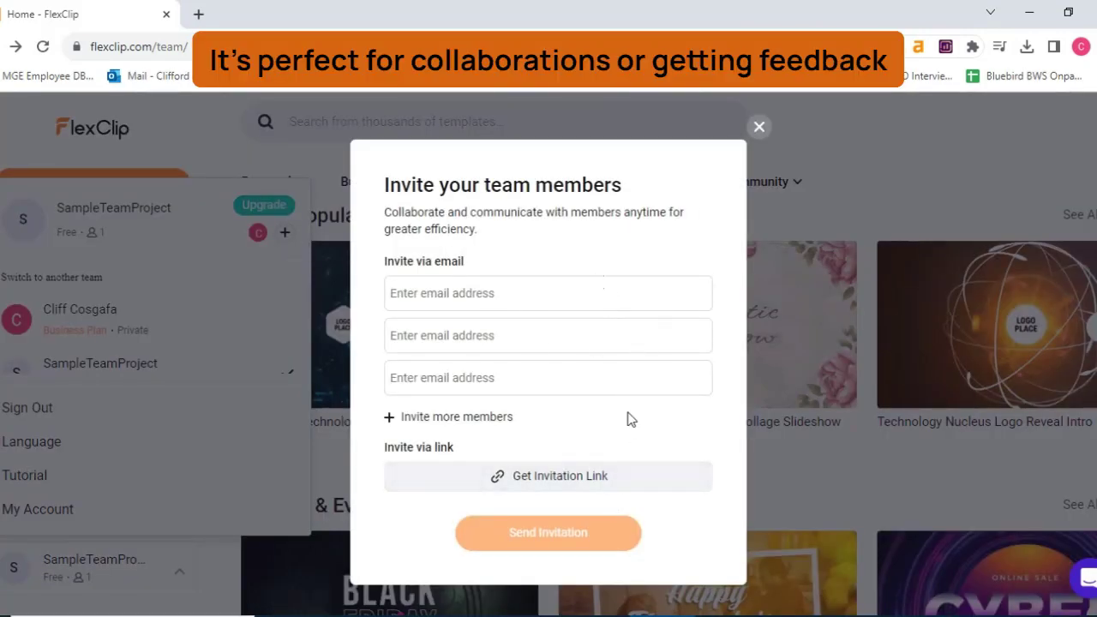
{"action": "left_click", "coordinate": [758, 126]}
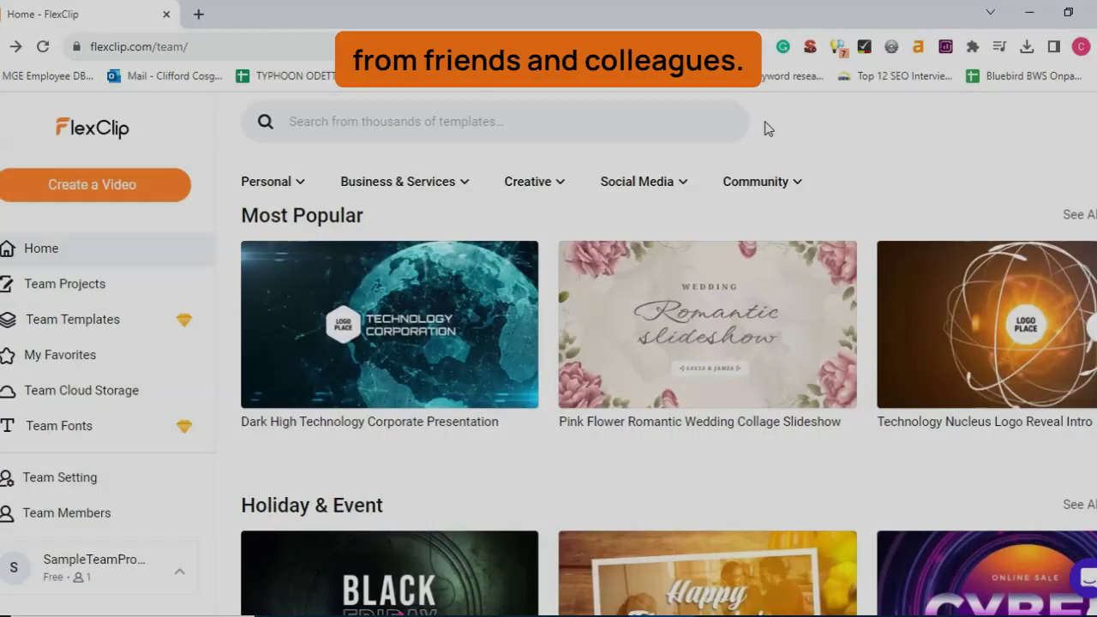